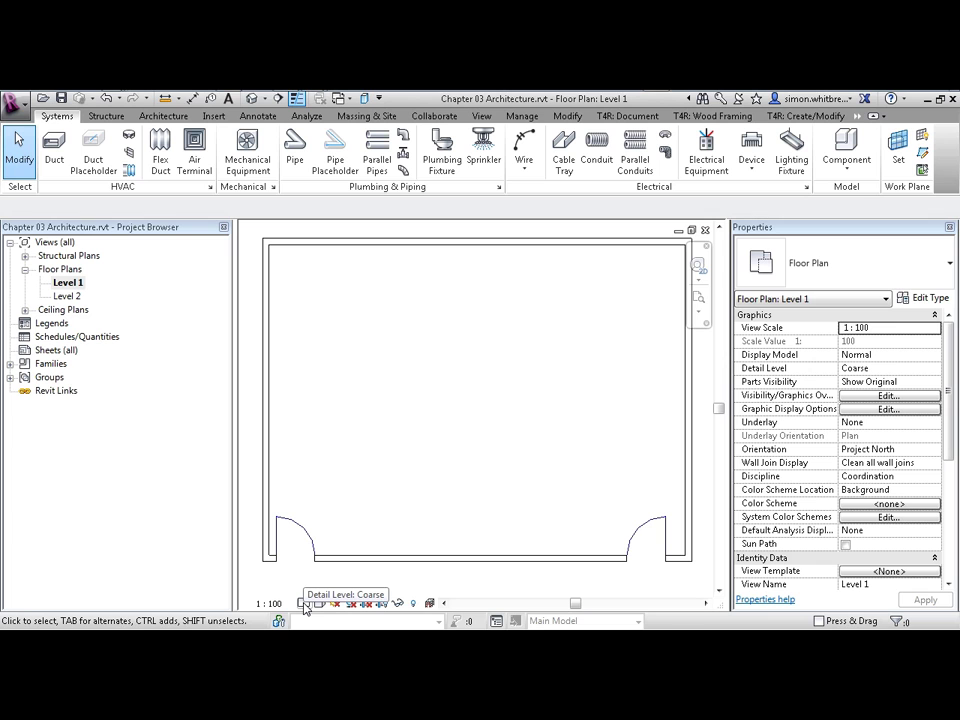
Zoom into the Level 1 plan and switch its detail level to Medium so wall layers show.
{"action": "scroll", "coordinate": [262, 592], "scroll_direction": "up", "scroll_amount": 6}
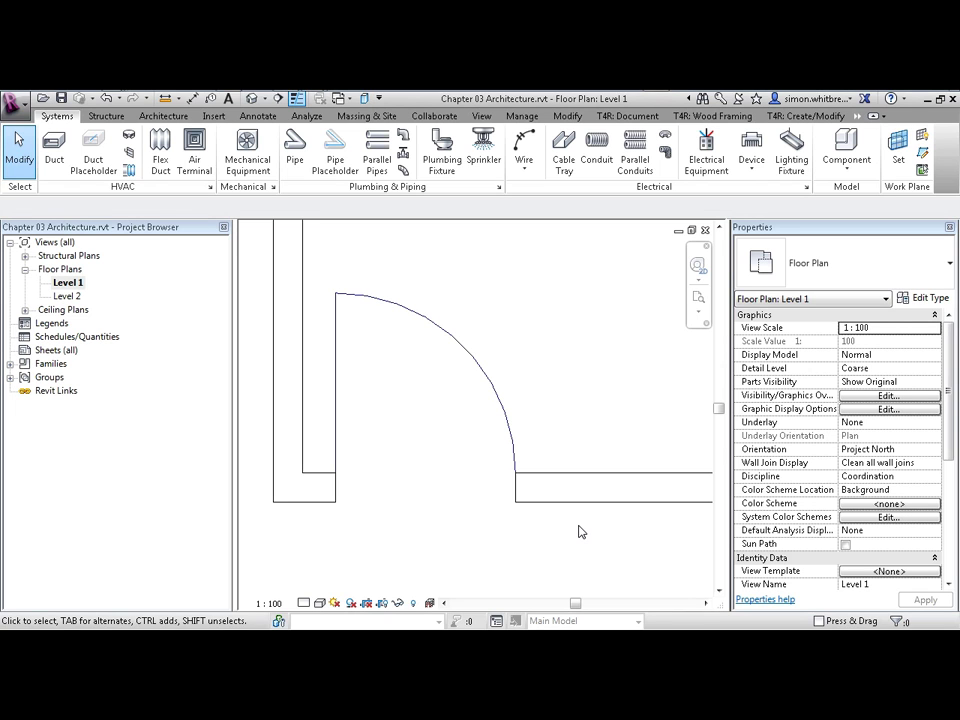
{"action": "left_click", "coordinate": [304, 604]}
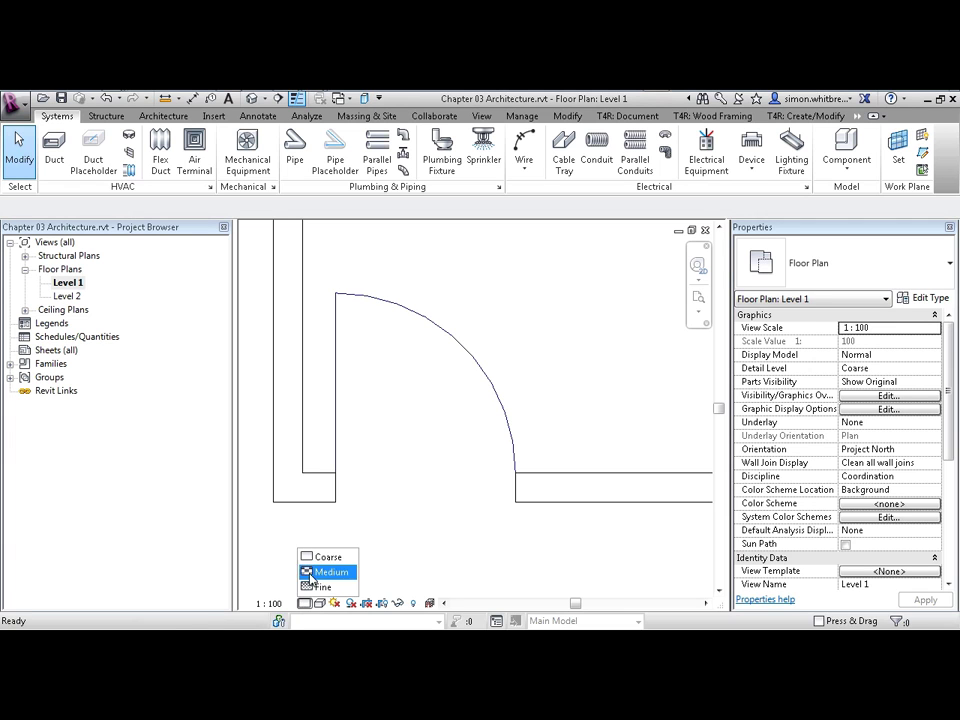
{"action": "left_click", "coordinate": [311, 573]}
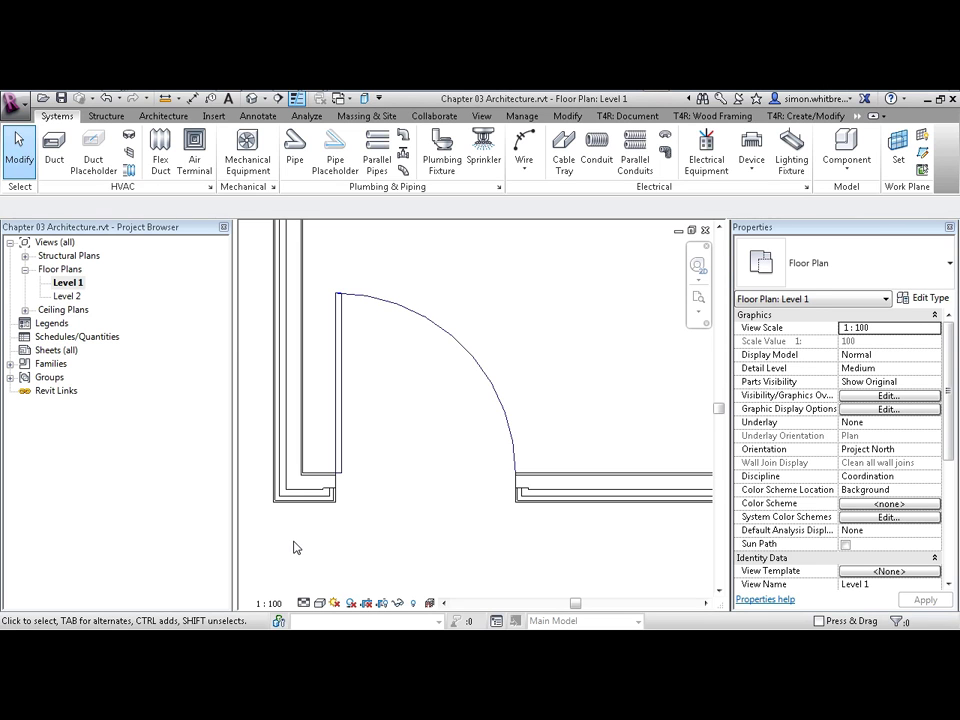
Draw a horizontal section line in front of the door, creating Section 1.
{"action": "left_click", "coordinate": [279, 99]}
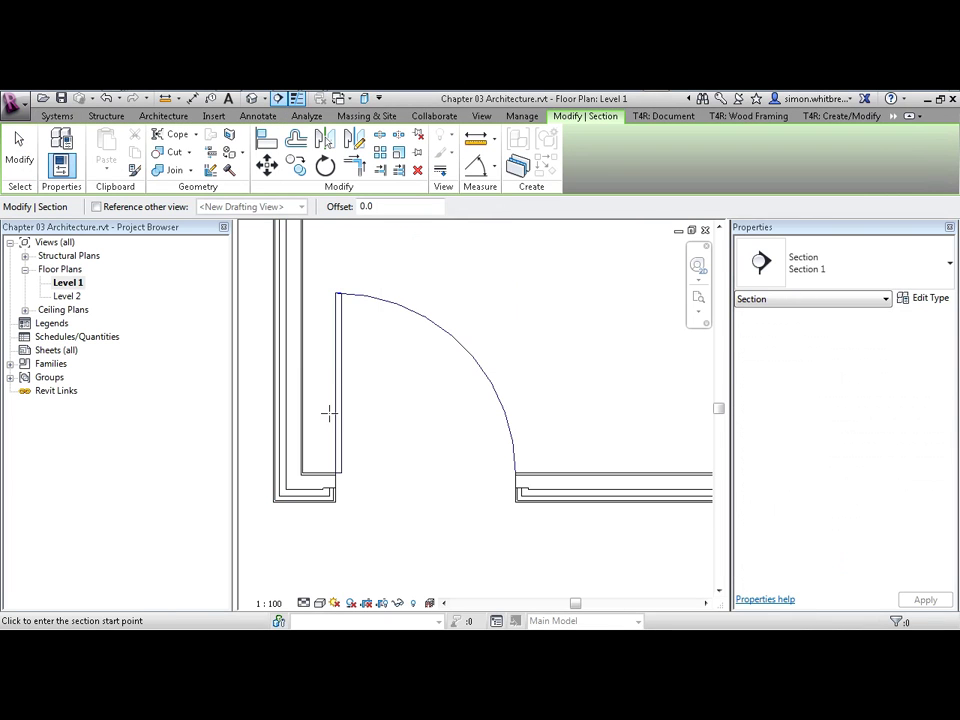
{"action": "left_click", "coordinate": [250, 545]}
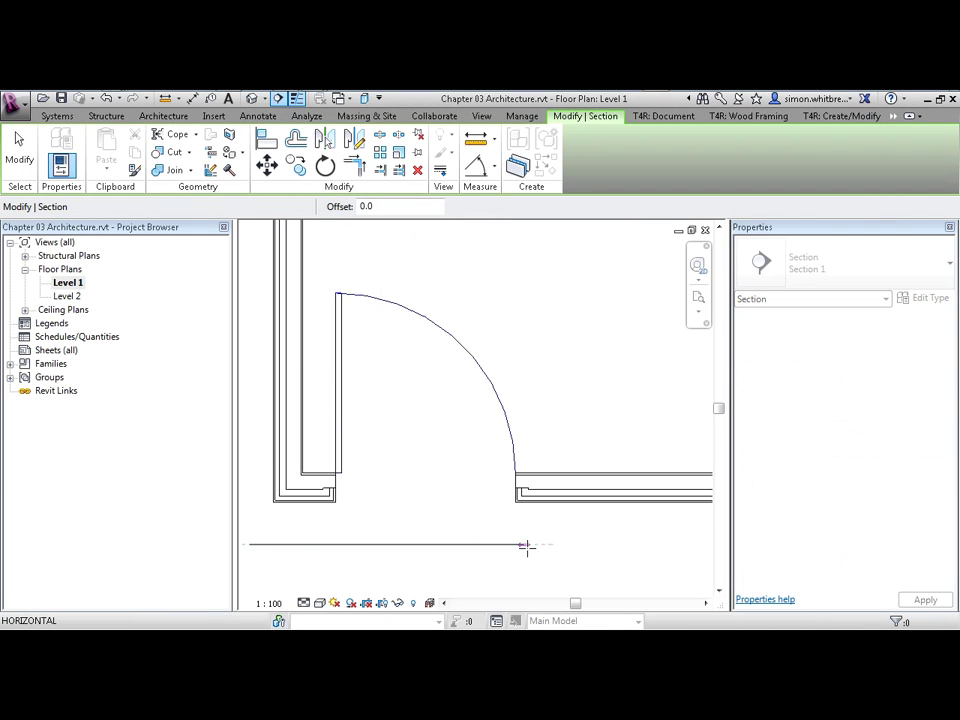
{"action": "left_click", "coordinate": [591, 545]}
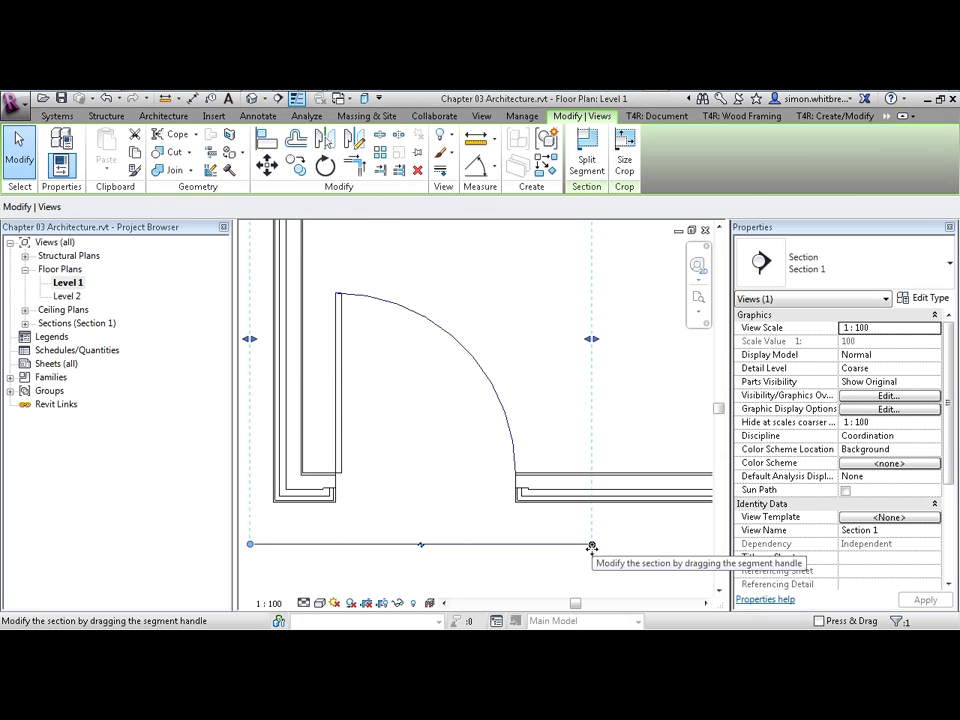
Open the Section 1 view from the Project Browser and inspect the door's dimensions.
{"action": "left_click", "coordinate": [25, 323]}
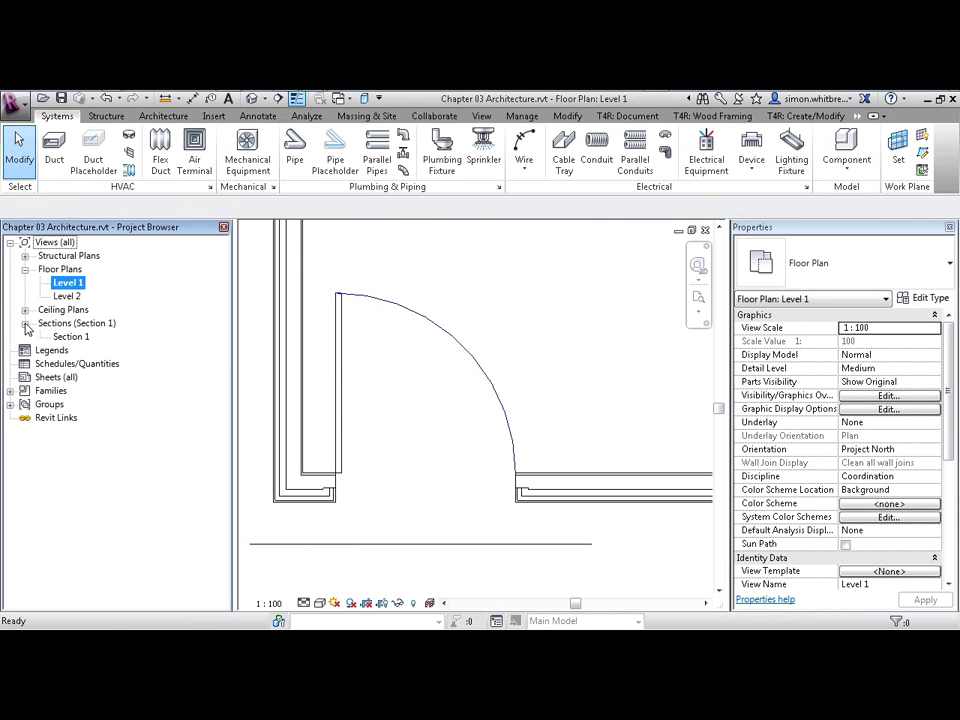
{"action": "double_click", "coordinate": [66, 338]}
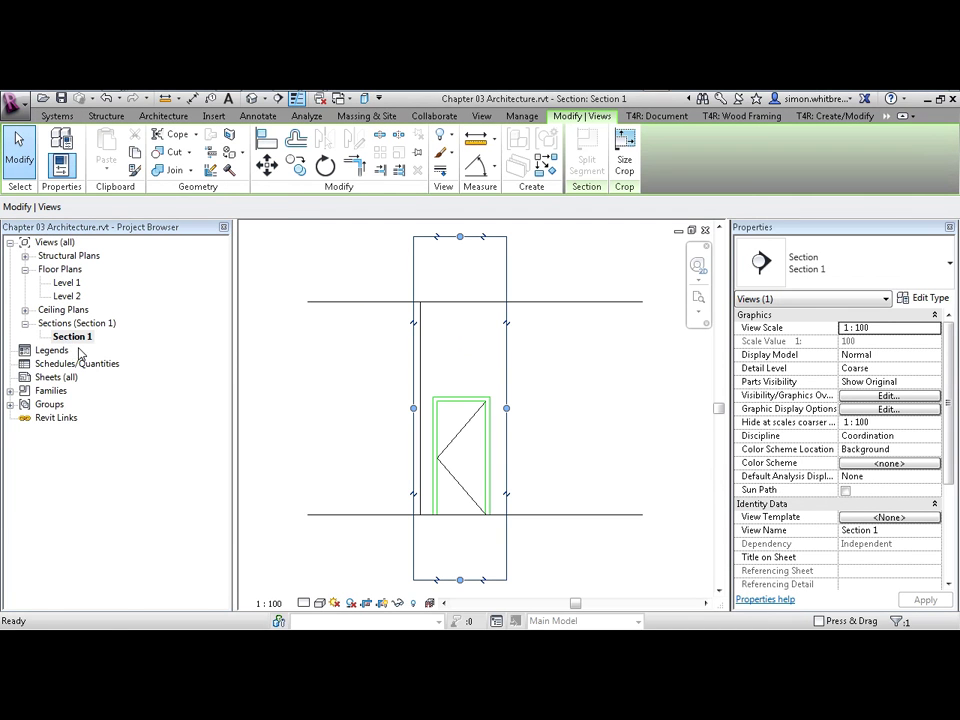
{"action": "left_click", "coordinate": [455, 480]}
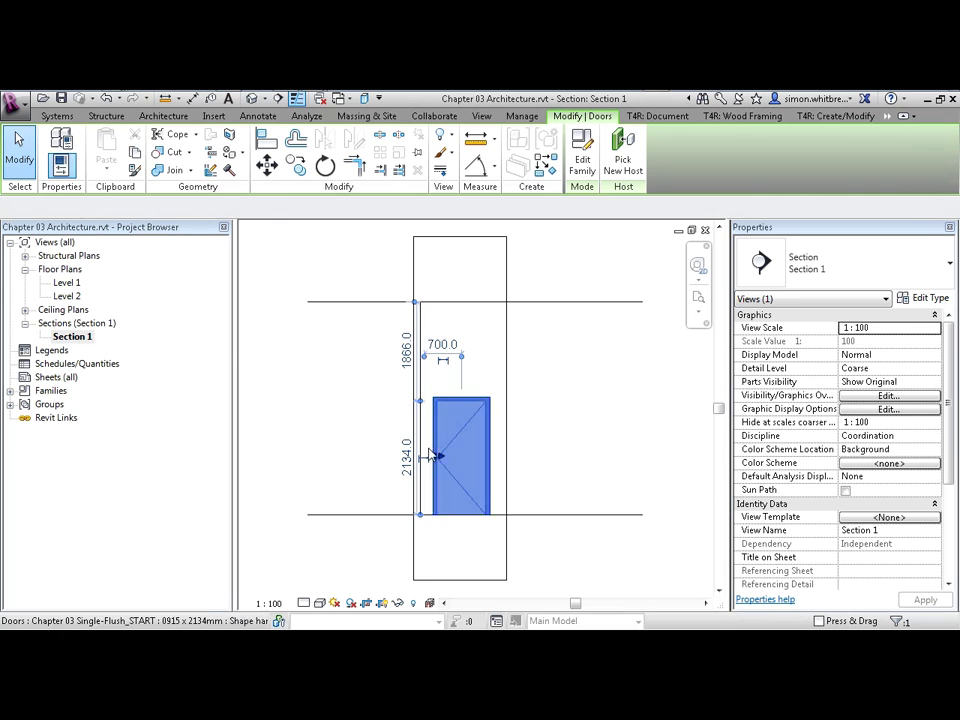
{"action": "left_click", "coordinate": [456, 538]}
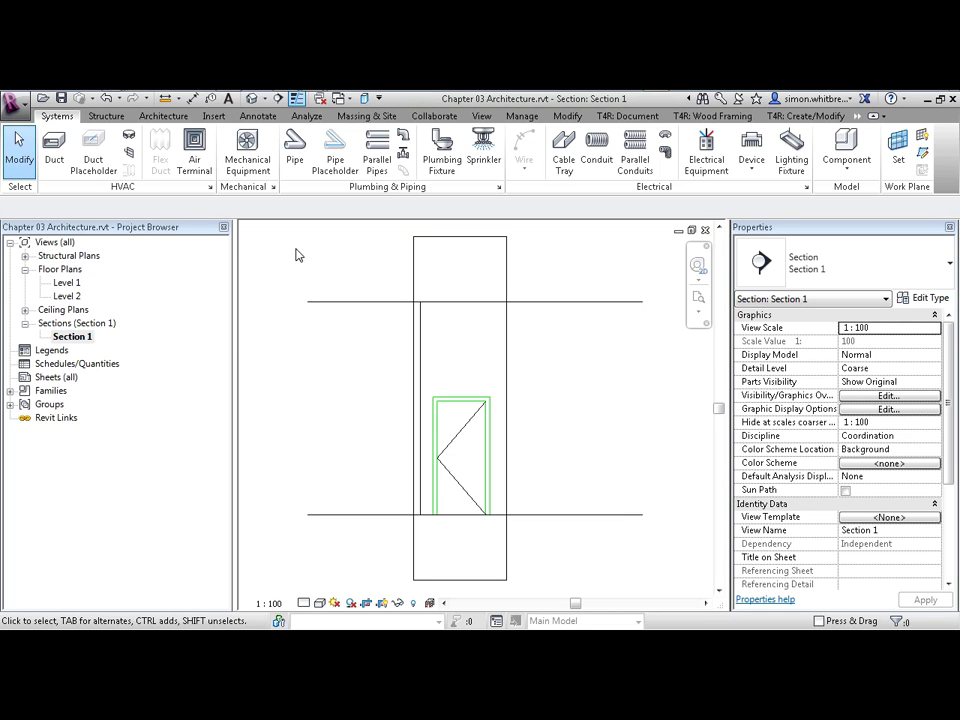
View the door in the Default 3D View, zoomed in closer.
{"action": "left_click", "coordinate": [252, 98]}
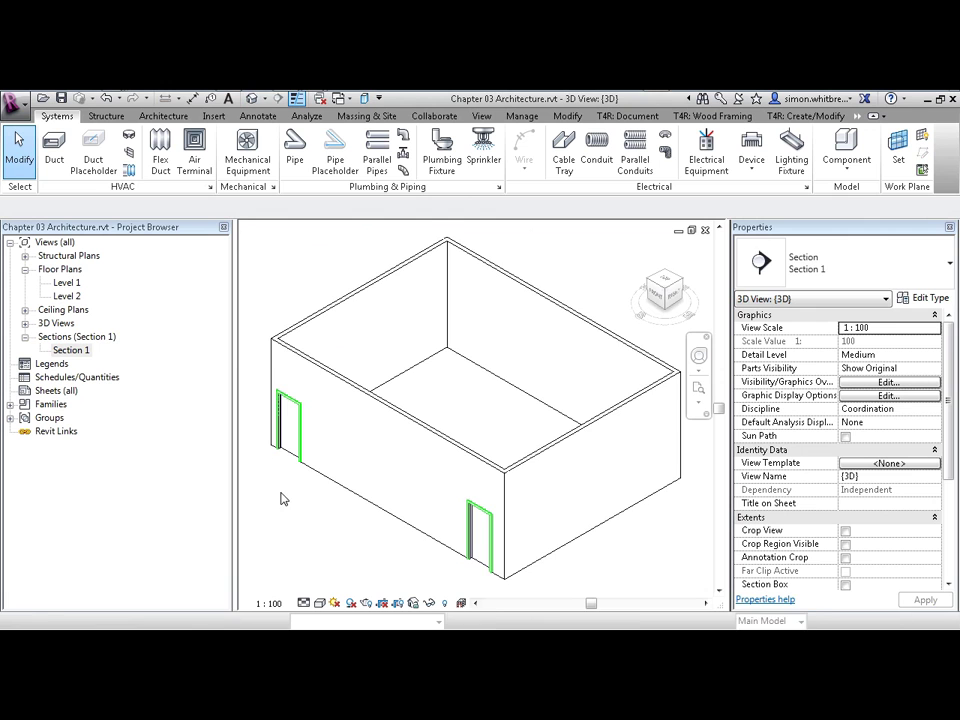
{"action": "scroll", "coordinate": [258, 435], "scroll_direction": "up", "scroll_amount": 2}
{"action": "scroll", "coordinate": [258, 435], "scroll_direction": "up", "scroll_amount": 4}
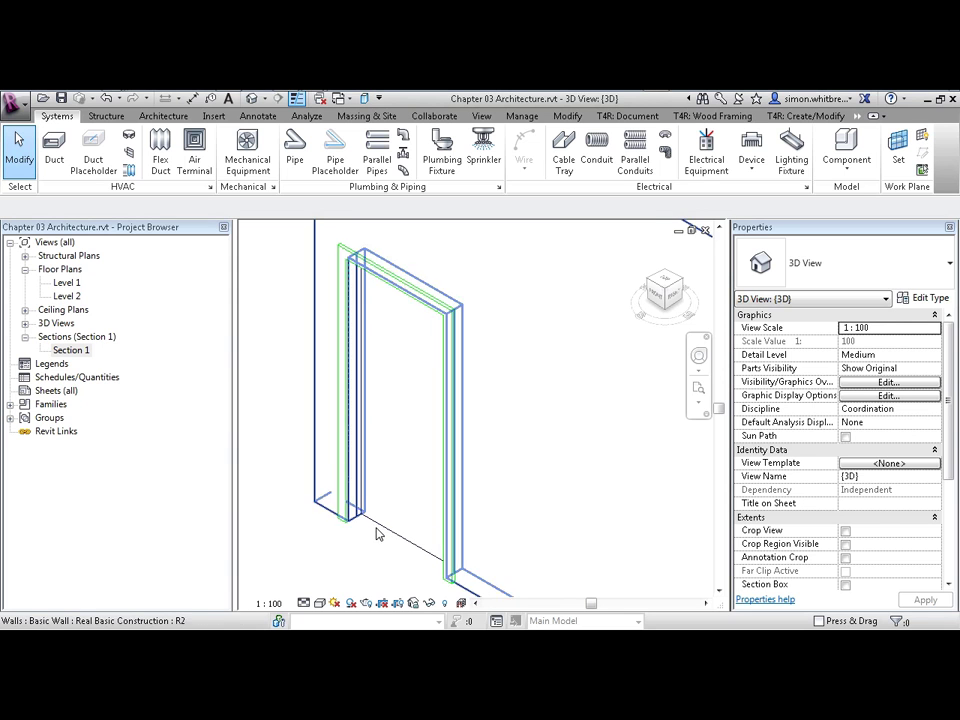
Return to the Level 1 floor plan and set its detail level to Fine.
{"action": "double_click", "coordinate": [67, 282]}
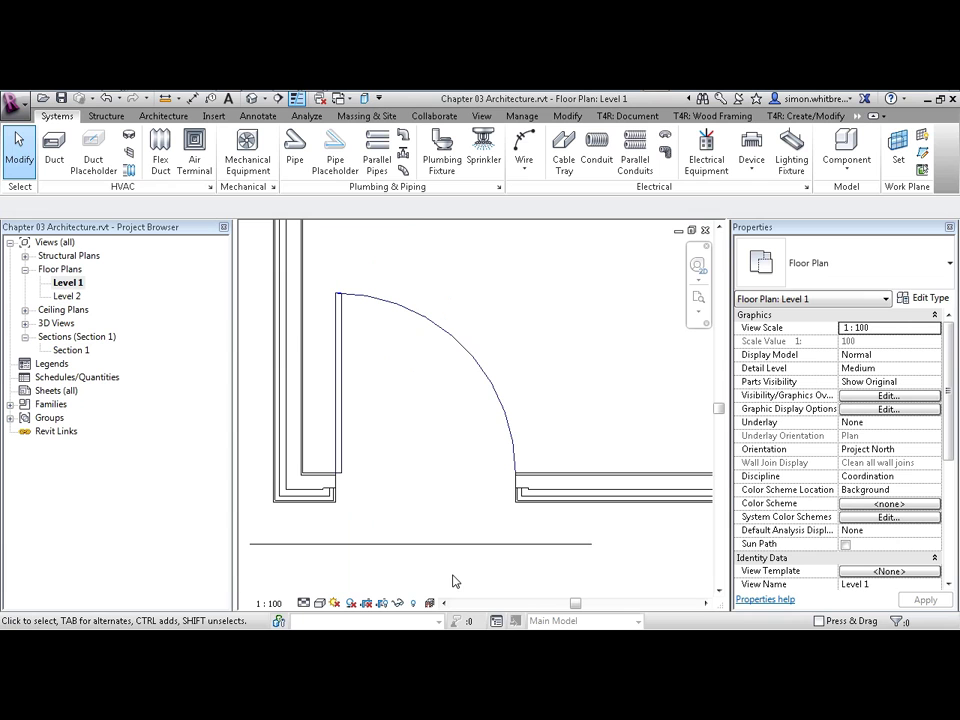
{"action": "left_click", "coordinate": [303, 605]}
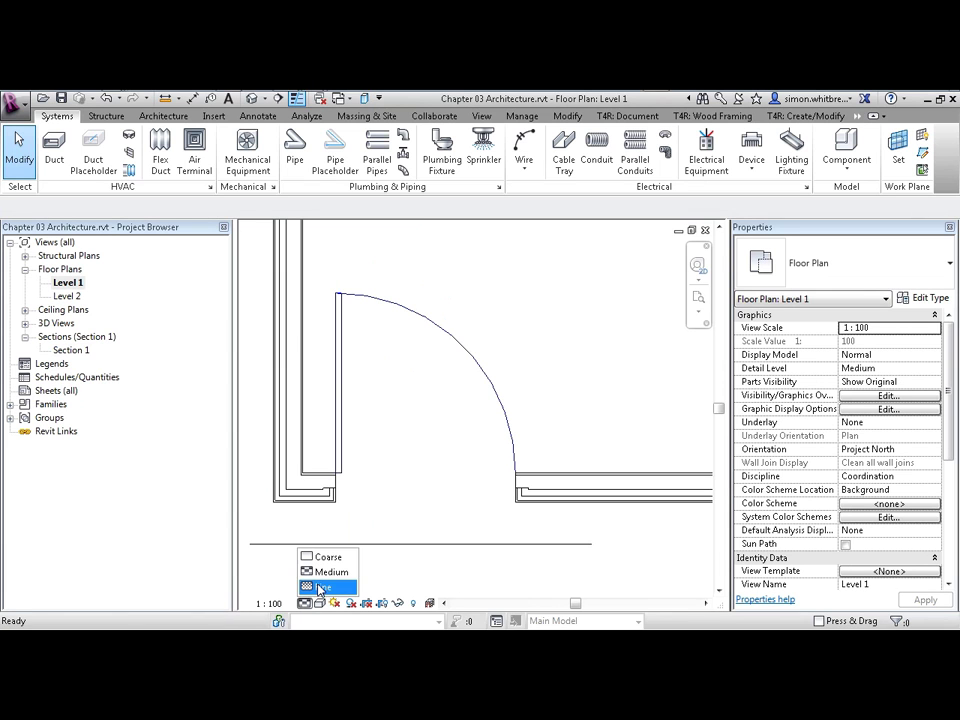
{"action": "left_click", "coordinate": [318, 586]}
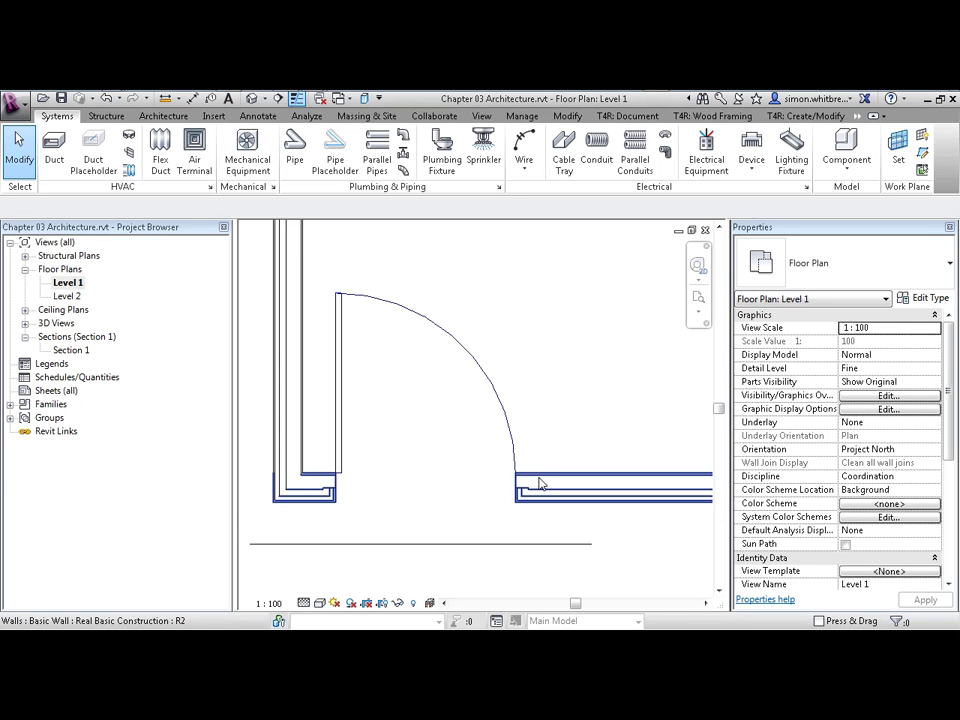
Open the door in the Family Editor and display its Ground floor plan view.
{"action": "double_click", "coordinate": [504, 414]}
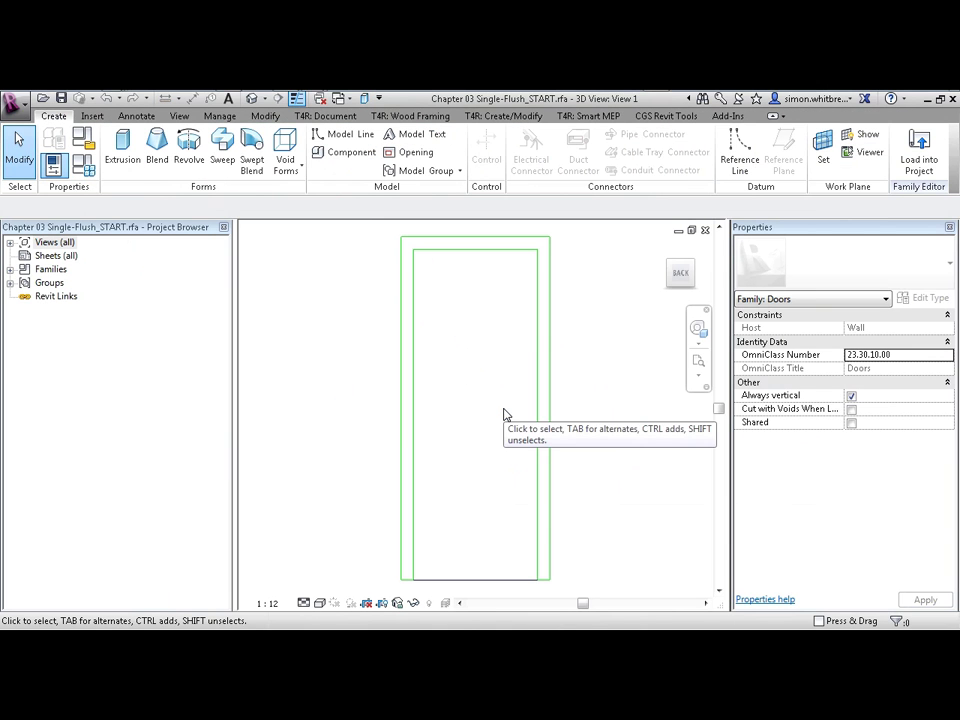
{"action": "left_click", "coordinate": [10, 242]}
{"action": "left_click", "coordinate": [25, 256]}
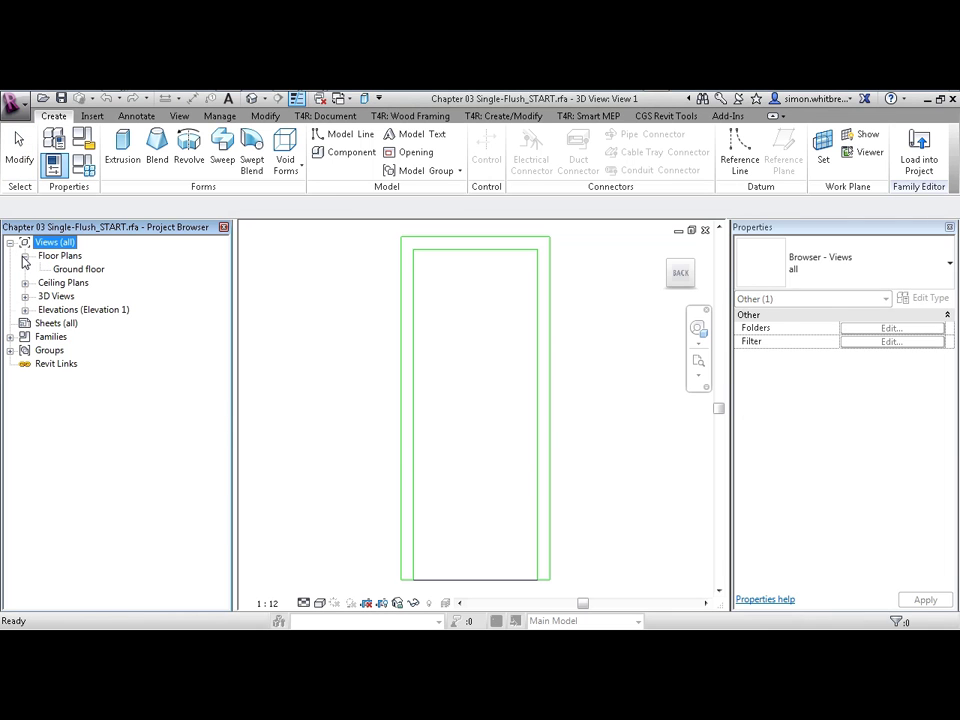
{"action": "double_click", "coordinate": [73, 272]}
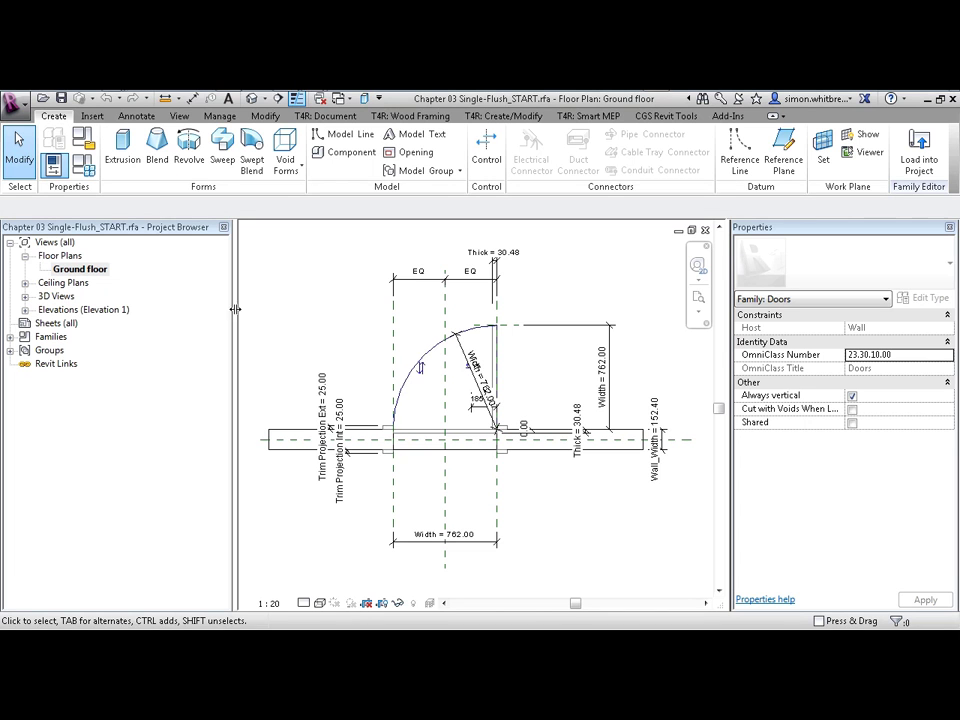
In Visibility/Graphics annotation categories, uncheck Dimensions, Reference Lines, Reference Planes and Levels, then confirm.
{"action": "left_click", "coordinate": [179, 116]}
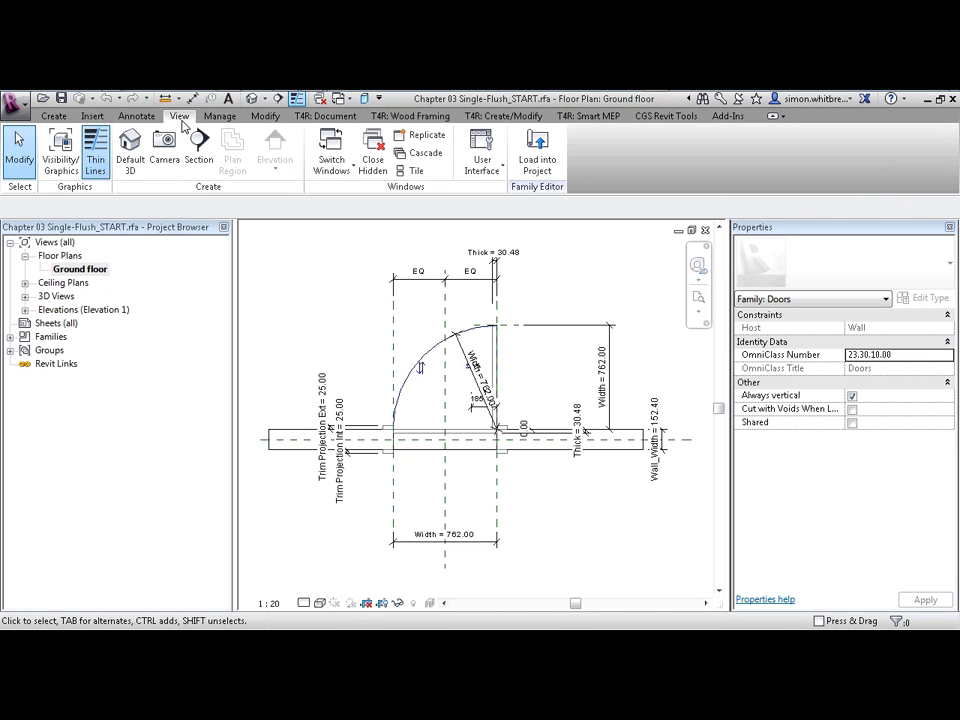
{"action": "left_click", "coordinate": [60, 170]}
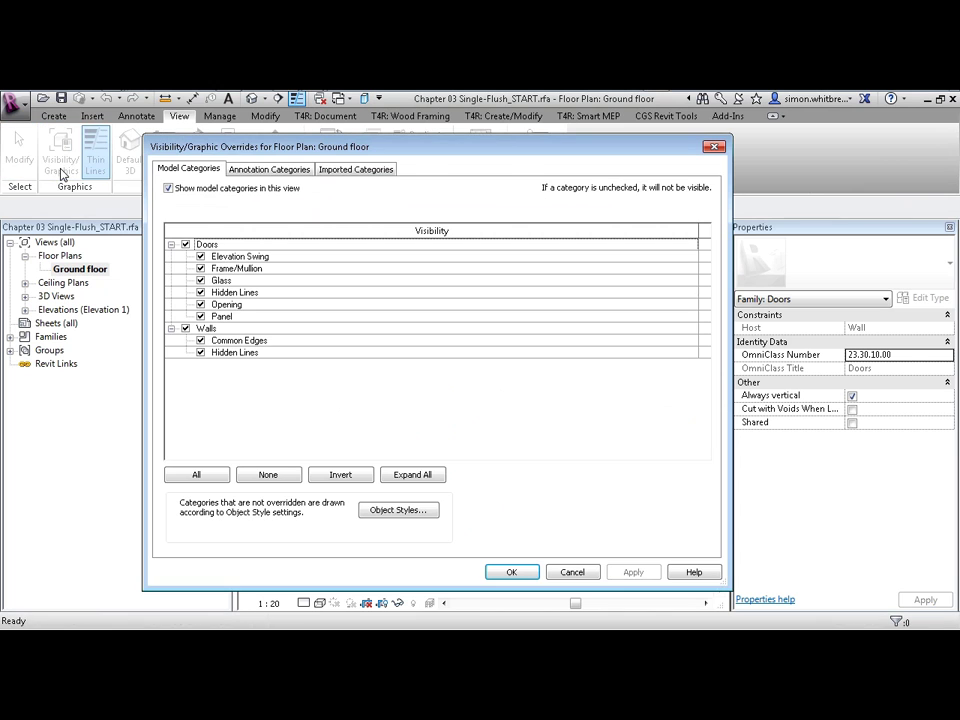
{"action": "left_click", "coordinate": [269, 170]}
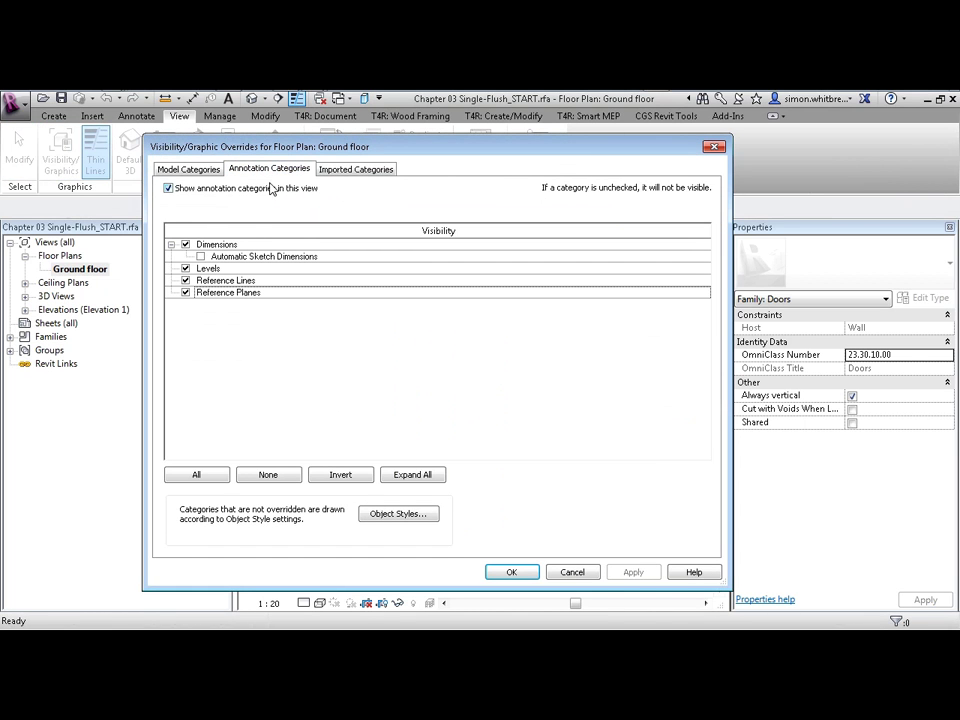
{"action": "left_click", "coordinate": [185, 245]}
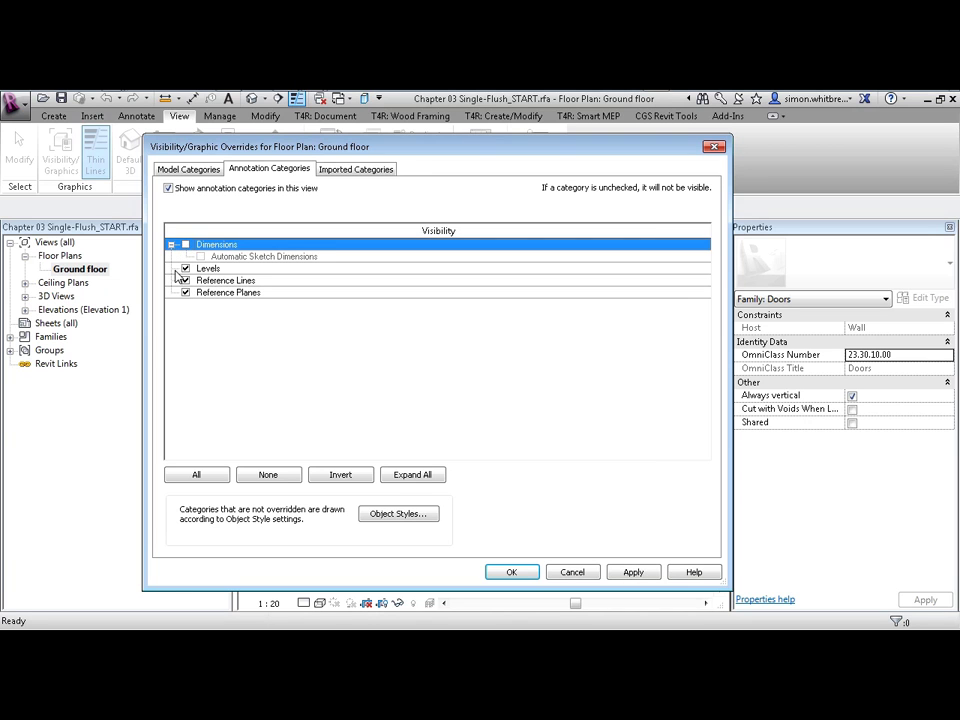
{"action": "left_click", "coordinate": [185, 281]}
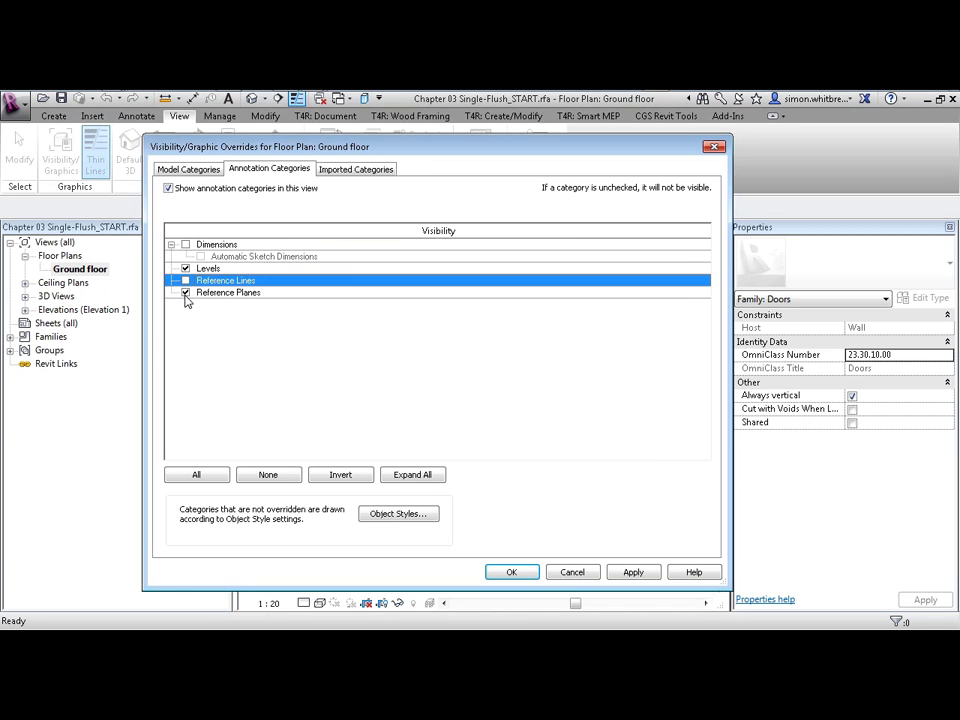
{"action": "left_click", "coordinate": [185, 293]}
{"action": "left_click", "coordinate": [185, 269]}
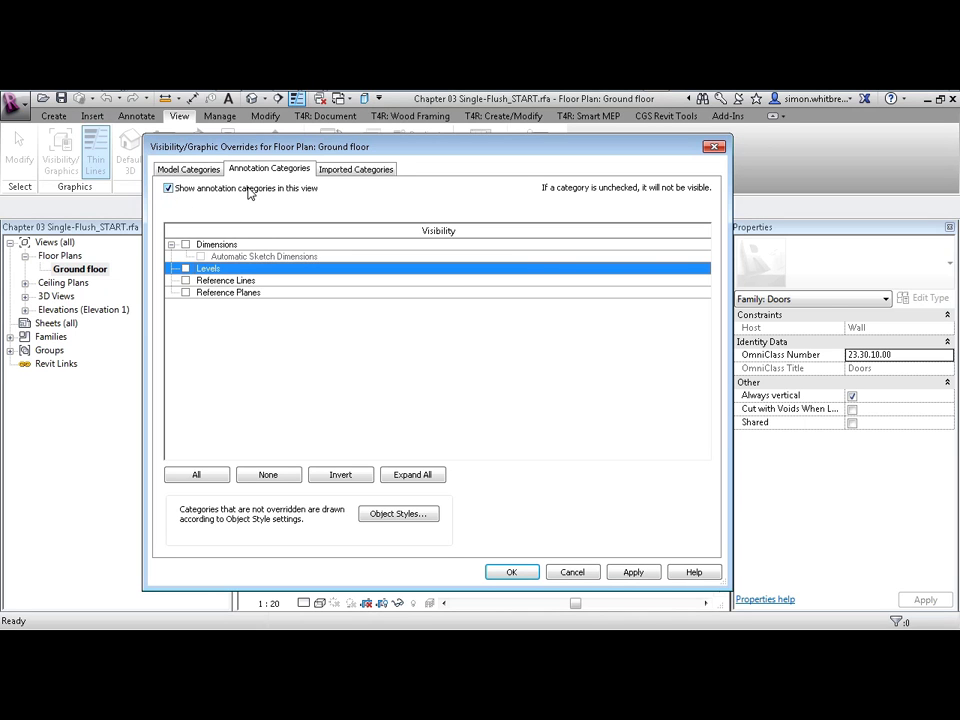
{"action": "left_click", "coordinate": [511, 574]}
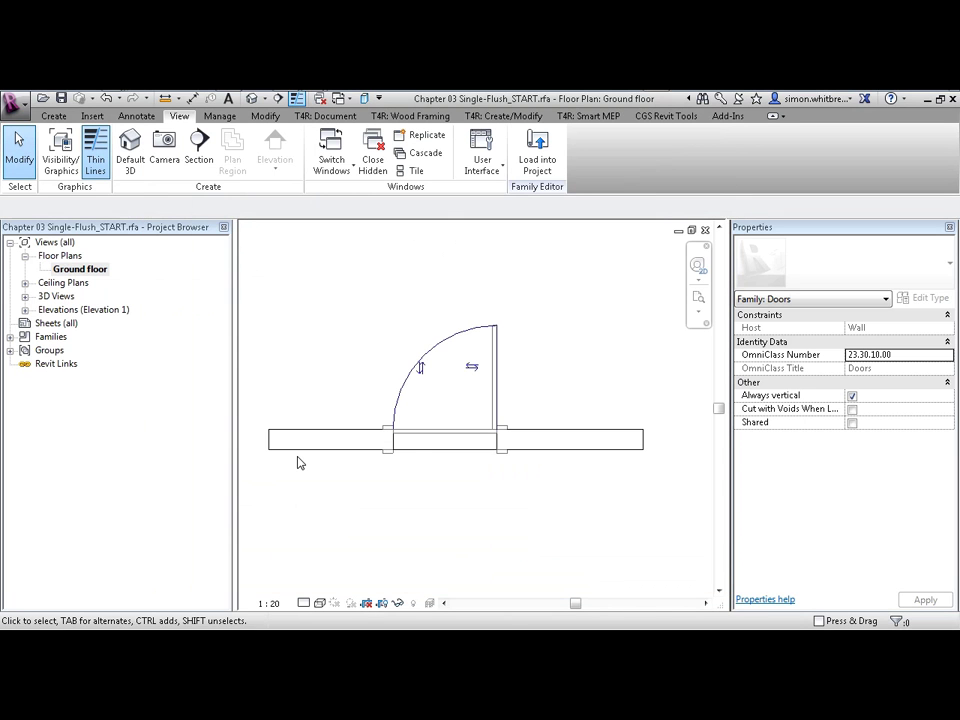
{"action": "scroll", "coordinate": [416, 463], "scroll_direction": "up", "scroll_amount": 2}
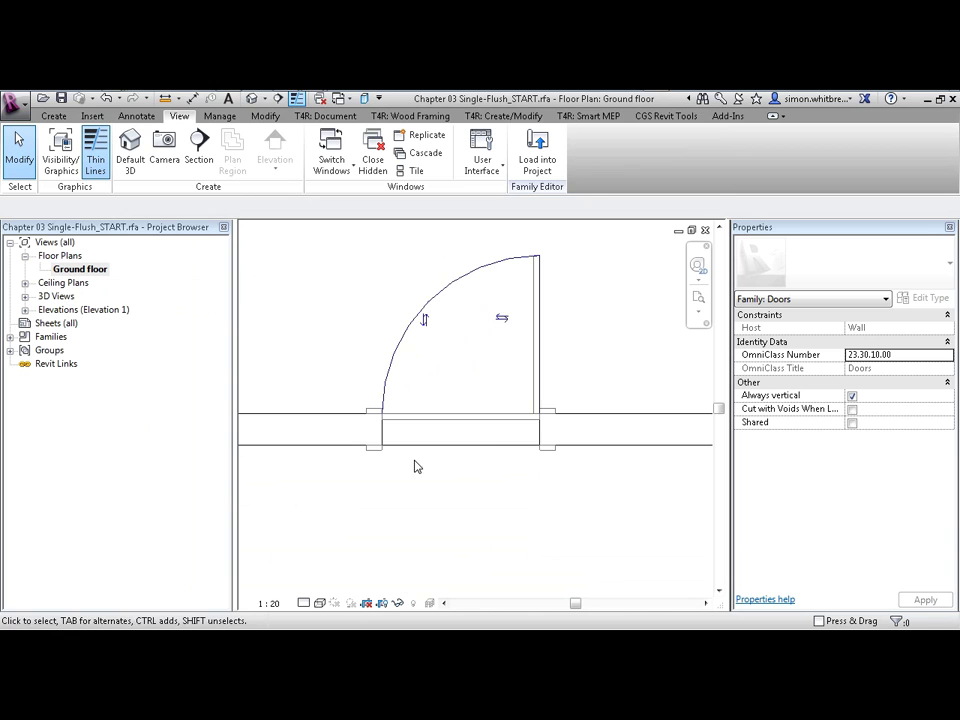
{"action": "middle_click_drag", "start_coordinate": [433, 383], "coordinate": [436, 402]}
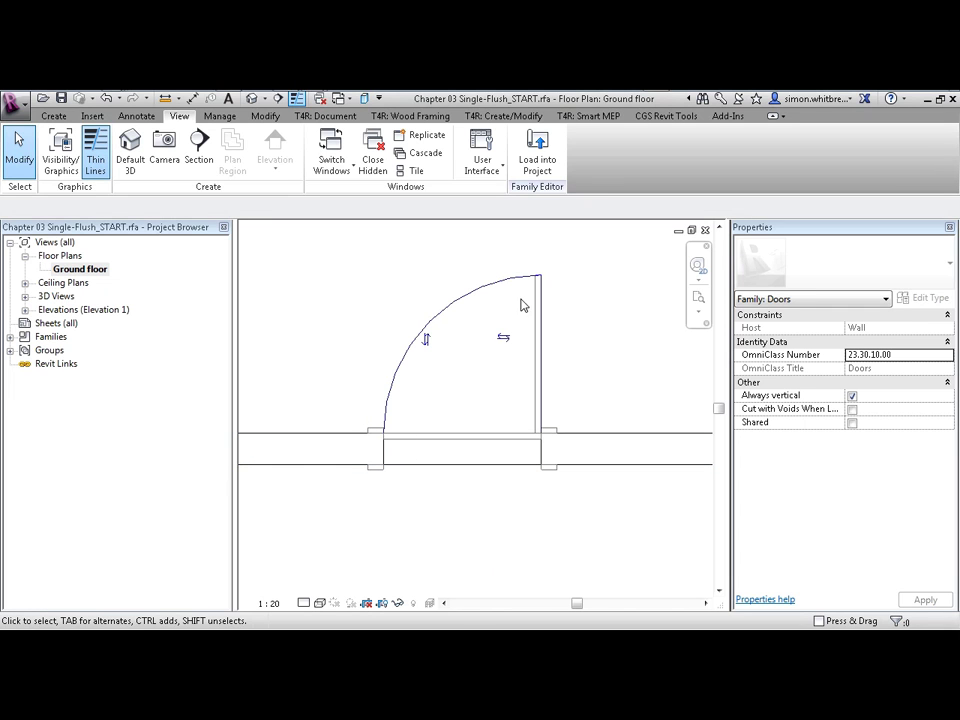
{"action": "scroll", "coordinate": [568, 330], "scroll_direction": "up", "scroll_amount": 2}
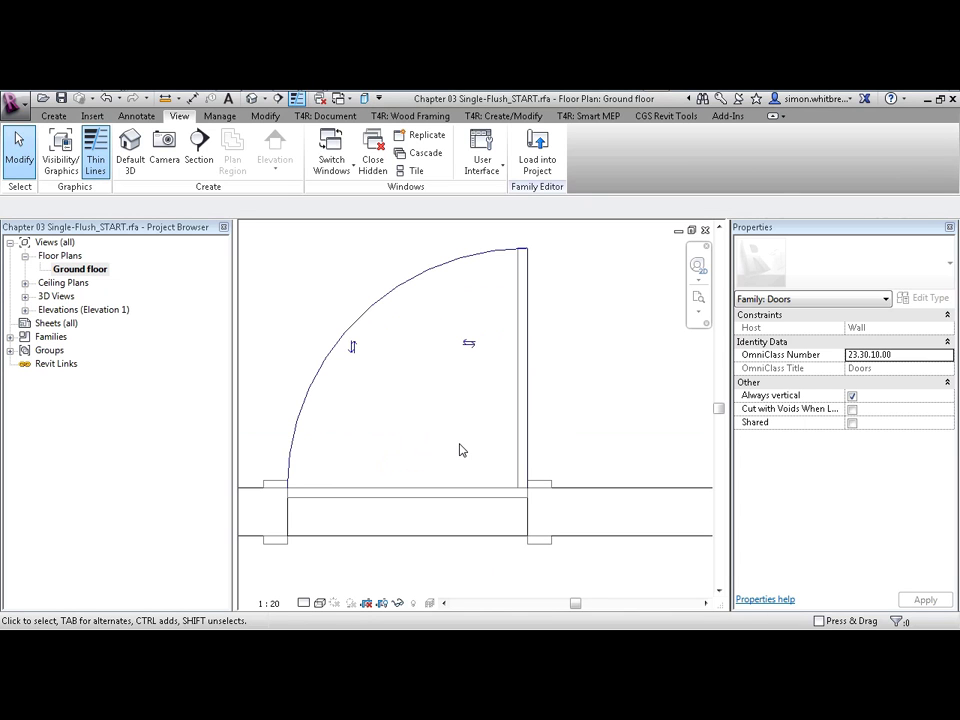
Select the host wall and temporarily hide it with Hide Element.
{"action": "left_click", "coordinate": [608, 491]}
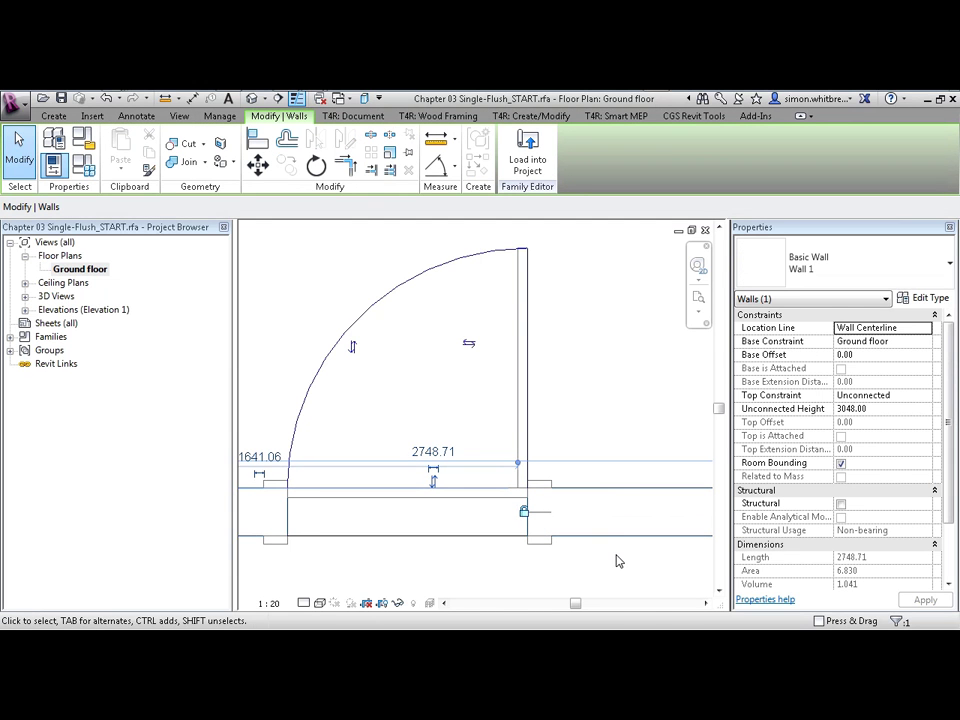
{"action": "left_click", "coordinate": [398, 604]}
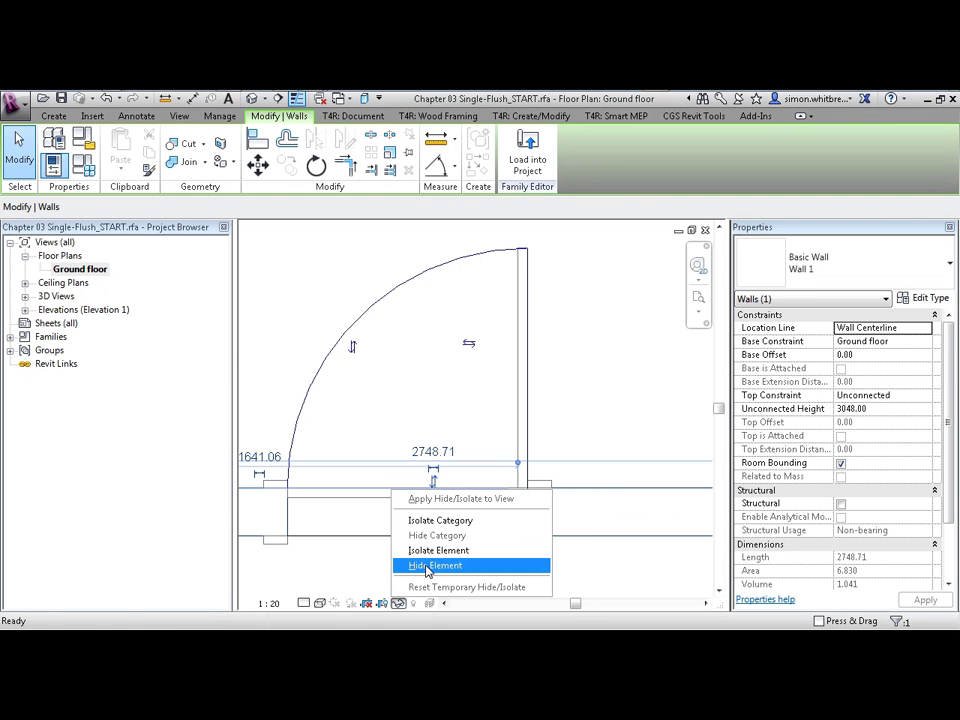
{"action": "left_click", "coordinate": [430, 566]}
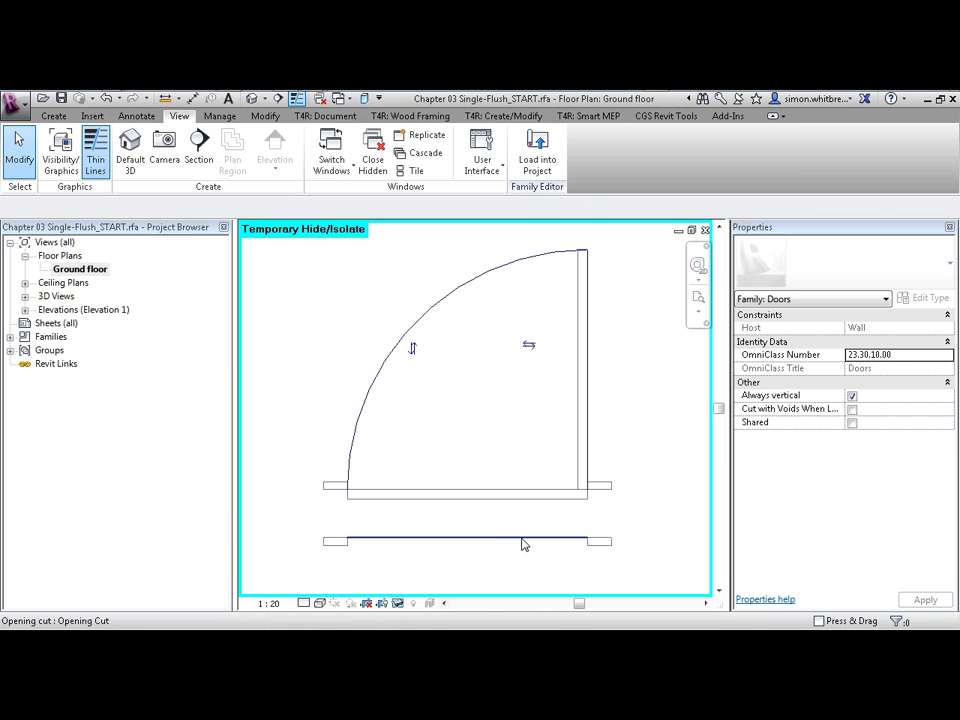
Temporarily hide the opening cut line in the plan.
{"action": "left_click", "coordinate": [522, 544]}
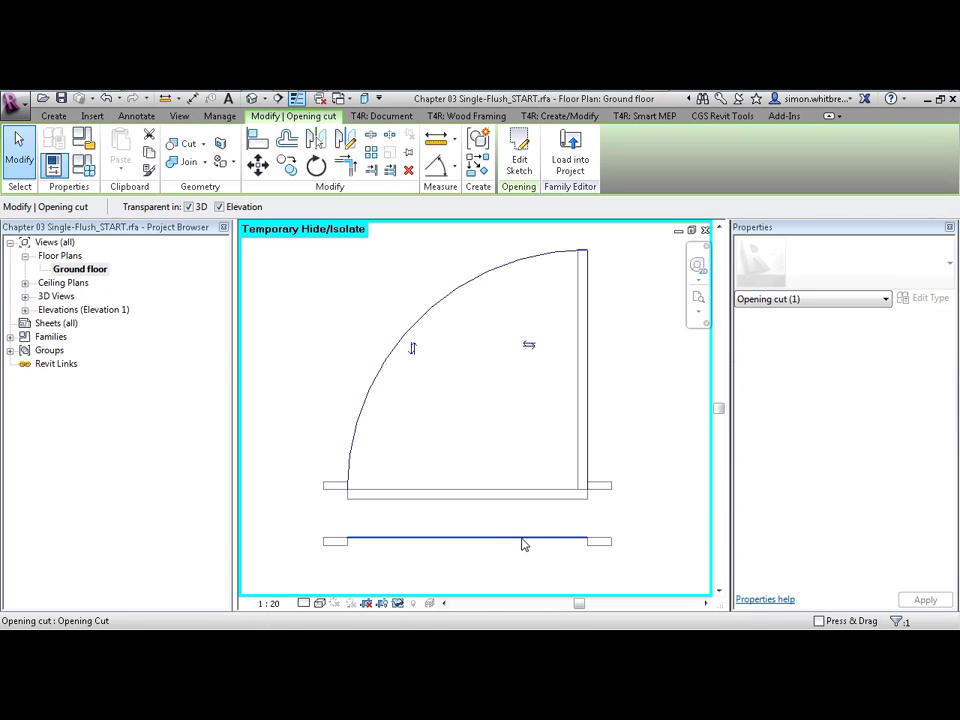
{"action": "left_click", "coordinate": [397, 603]}
{"action": "left_click", "coordinate": [409, 569]}
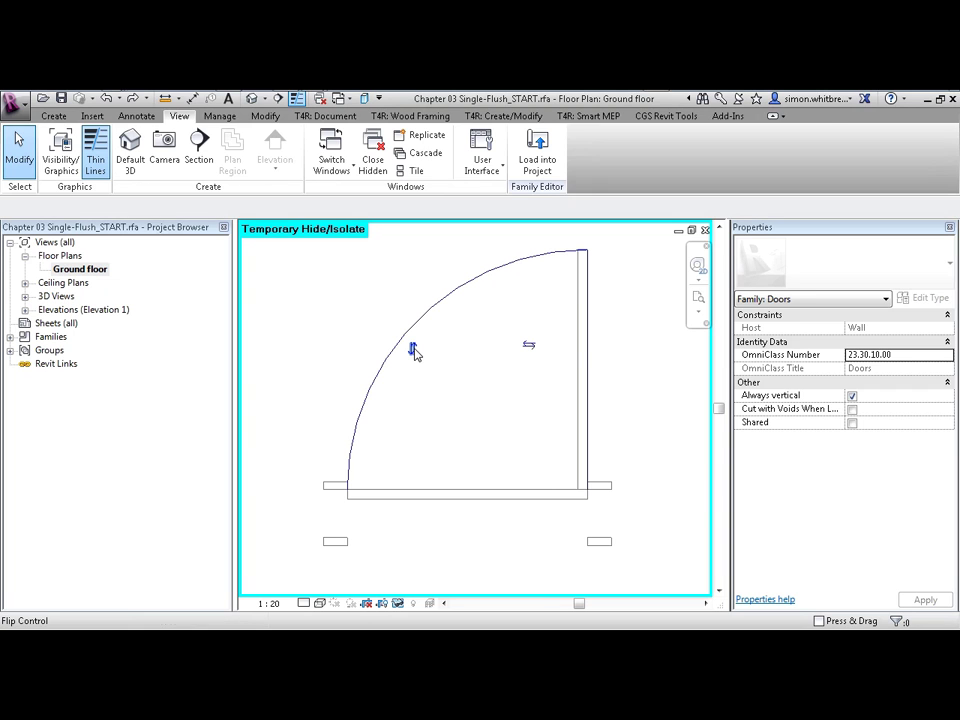
Select the vertical and horizontal flip control arrows and temporarily hide both.
{"action": "left_click", "coordinate": [413, 348]}
{"action": "left_click", "coordinate": [529, 345], "text": "ctrl"}
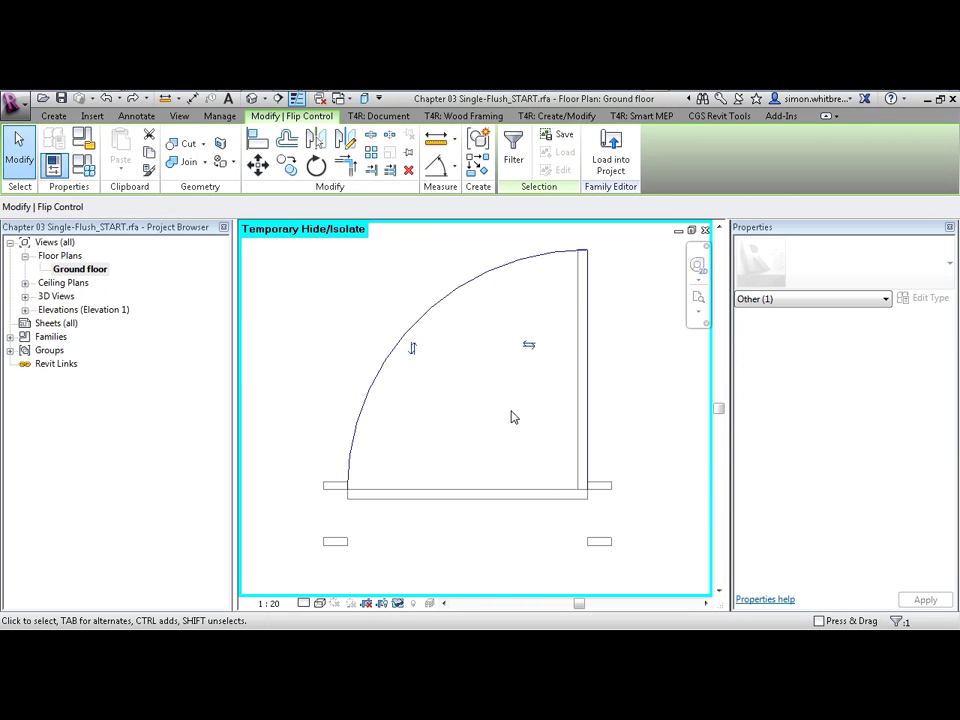
{"action": "left_click", "coordinate": [397, 604]}
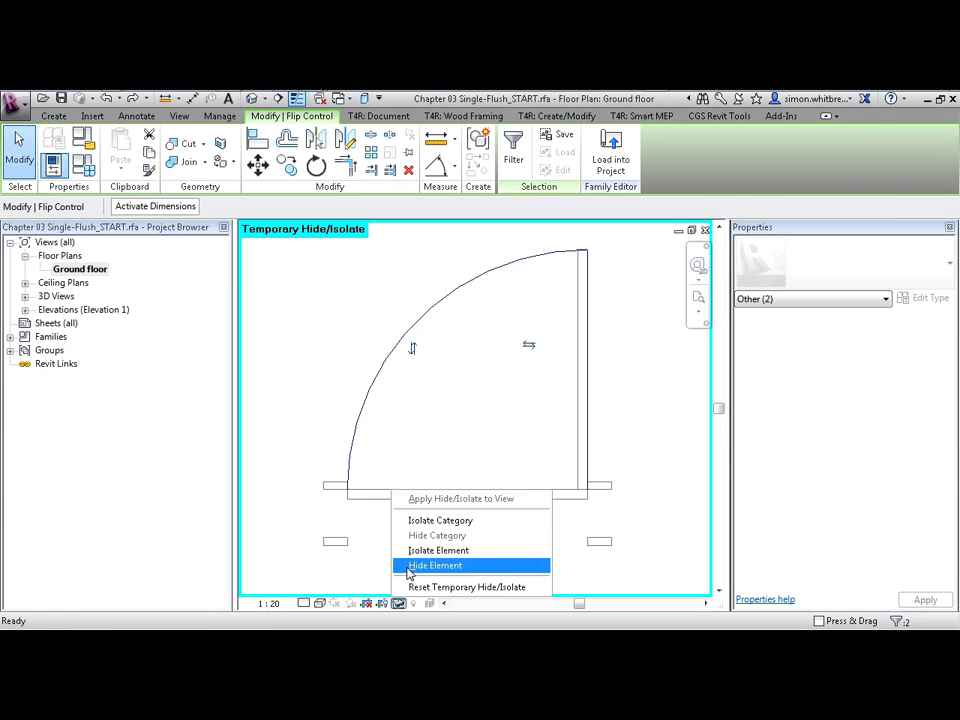
{"action": "left_click", "coordinate": [410, 566]}
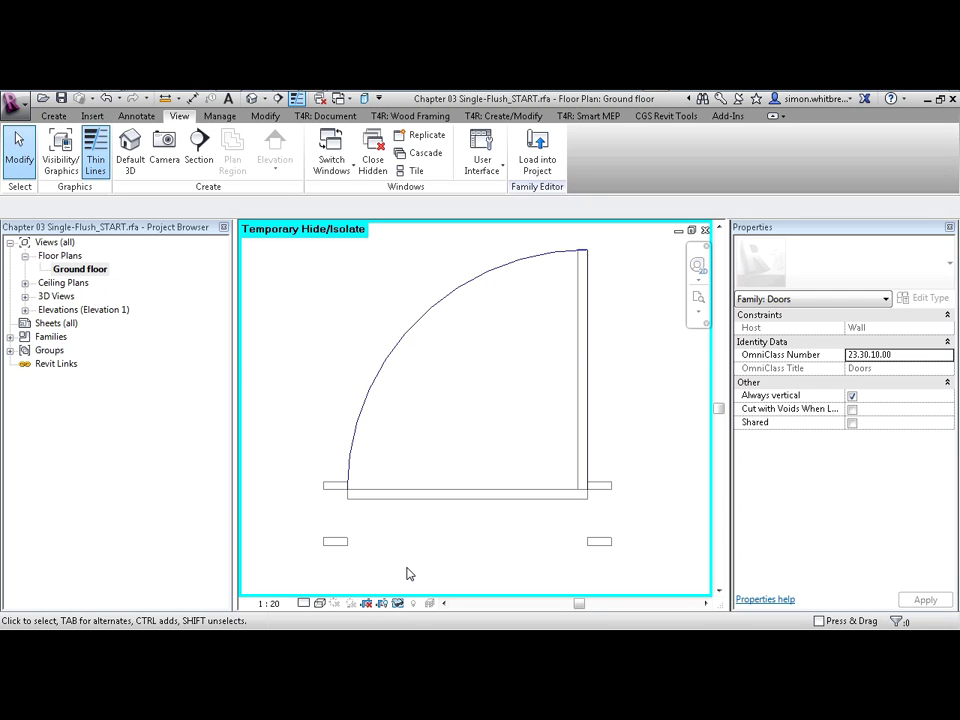
{"action": "left_click", "coordinate": [433, 494]}
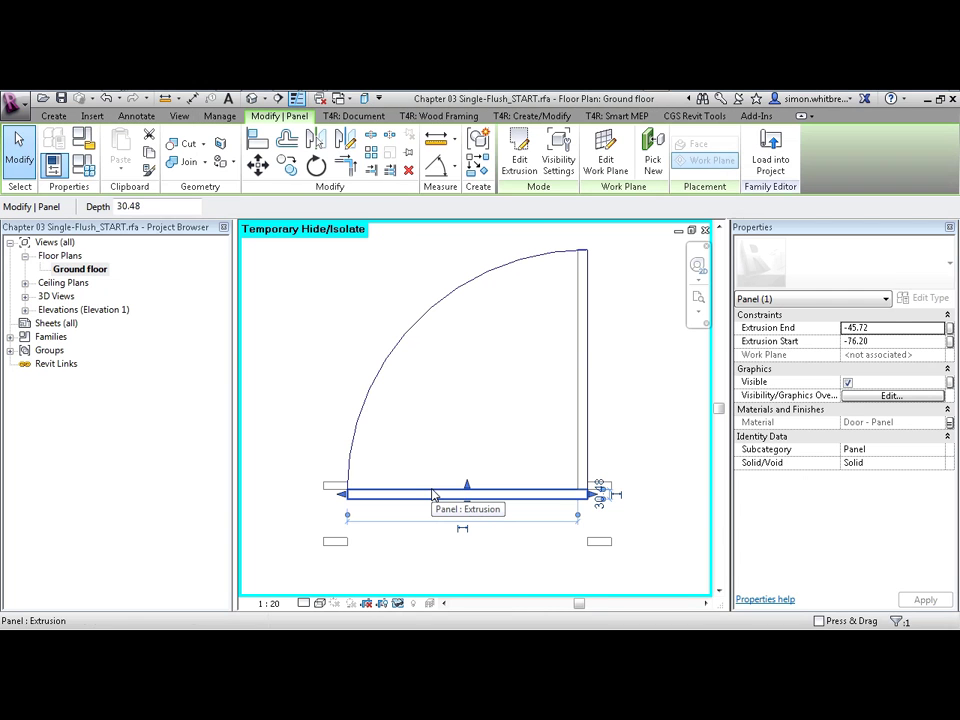
{"action": "left_click", "coordinate": [558, 160]}
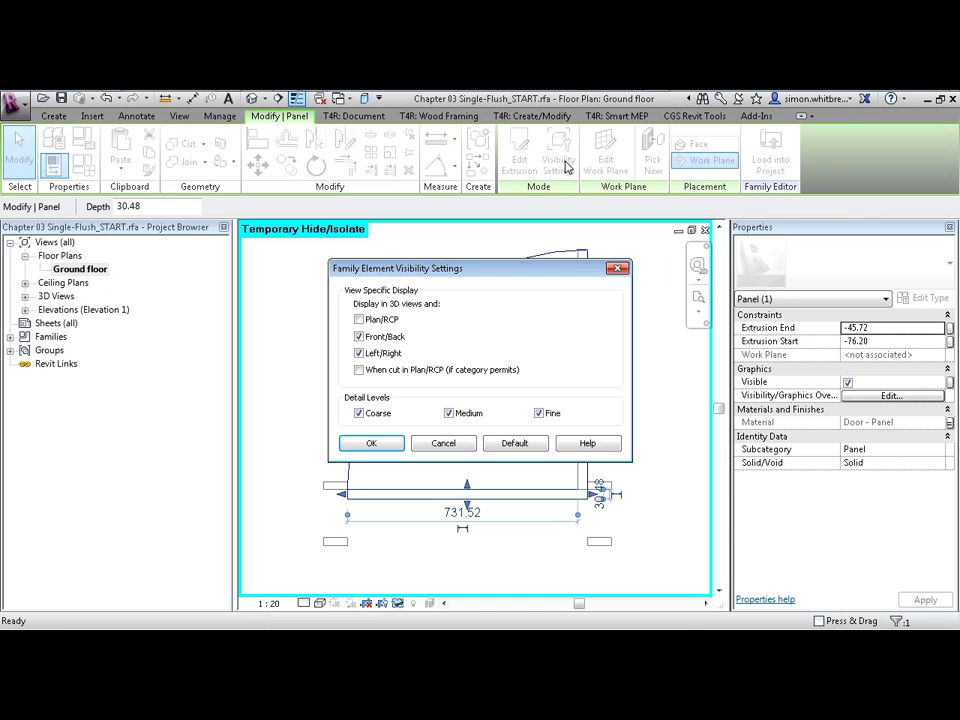
{"action": "left_click_drag", "start_coordinate": [470, 268], "coordinate": [163, 184]}
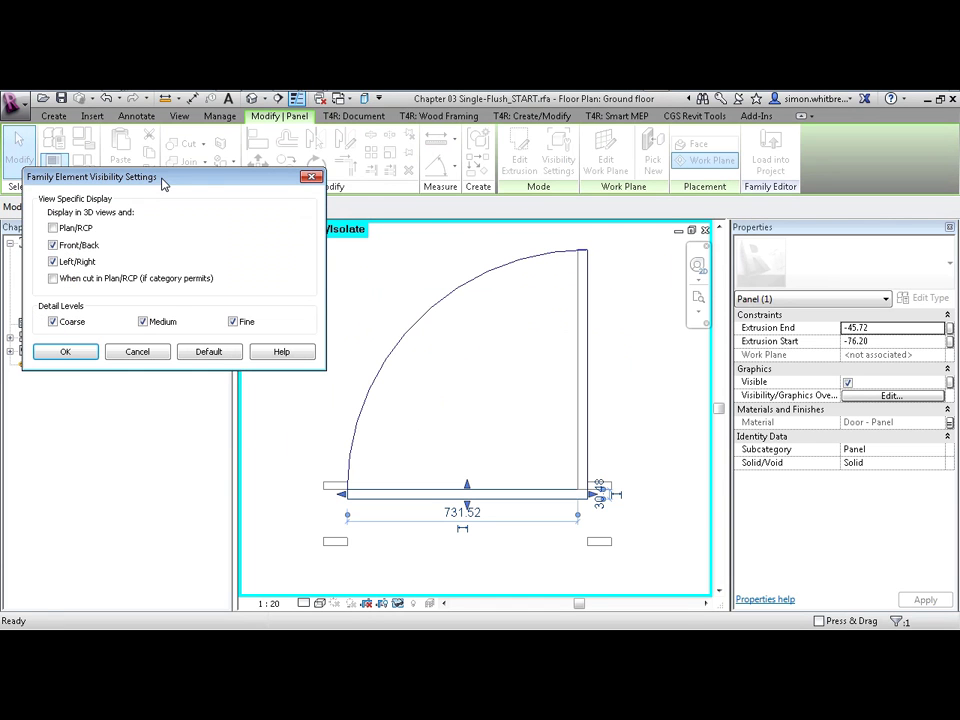
{"action": "left_click", "coordinate": [53, 229]}
{"action": "left_click", "coordinate": [124, 355]}
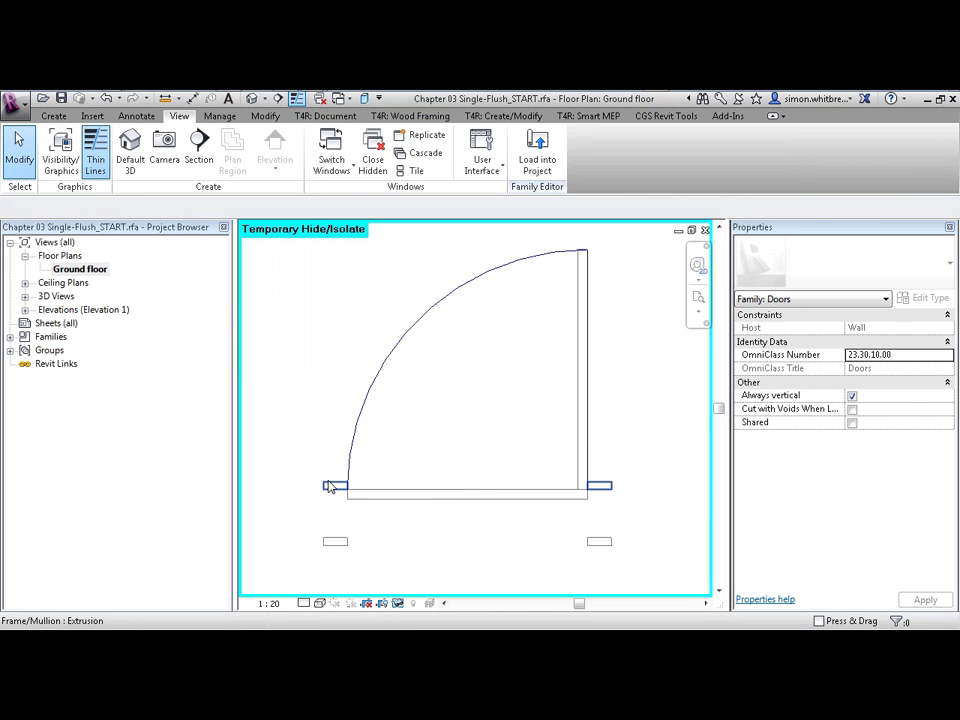
{"action": "left_click", "coordinate": [330, 485]}
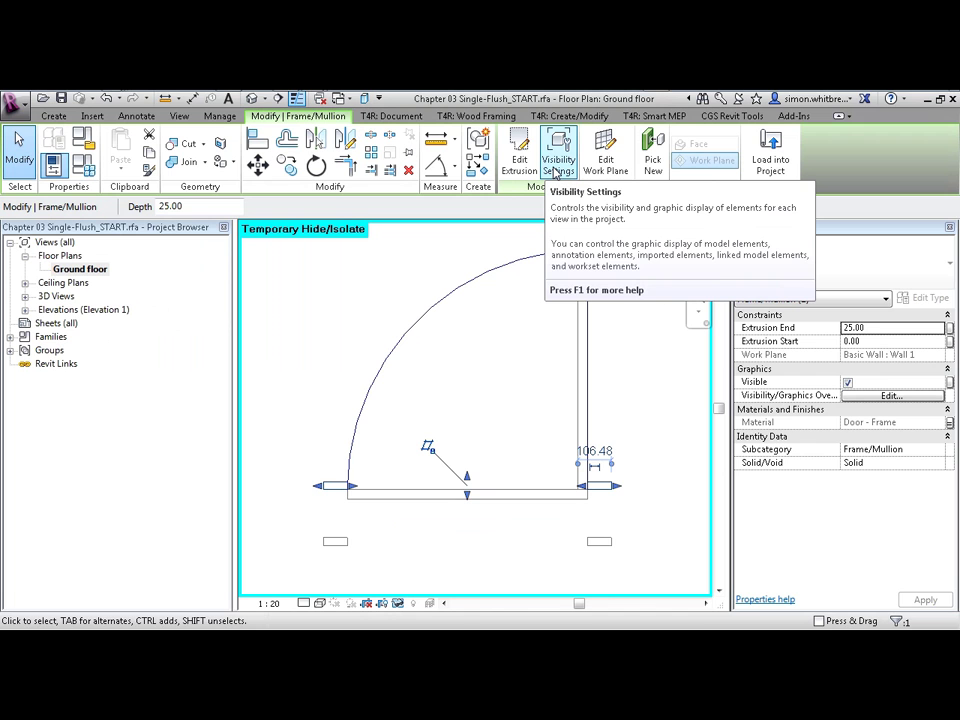
{"action": "left_click", "coordinate": [556, 168]}
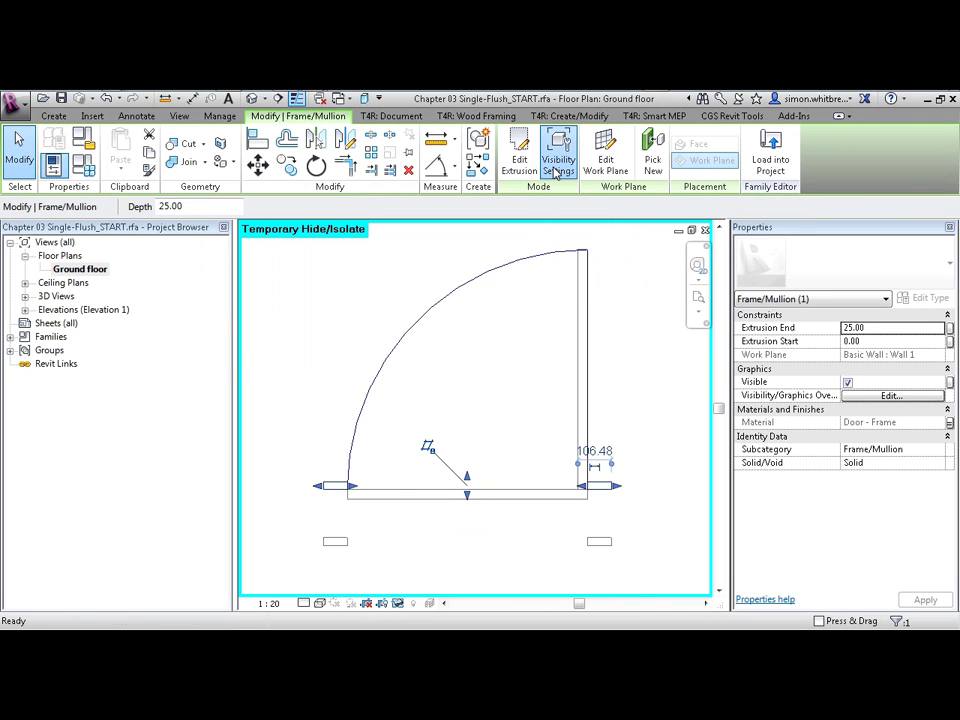
{"action": "left_click", "coordinate": [65, 352]}
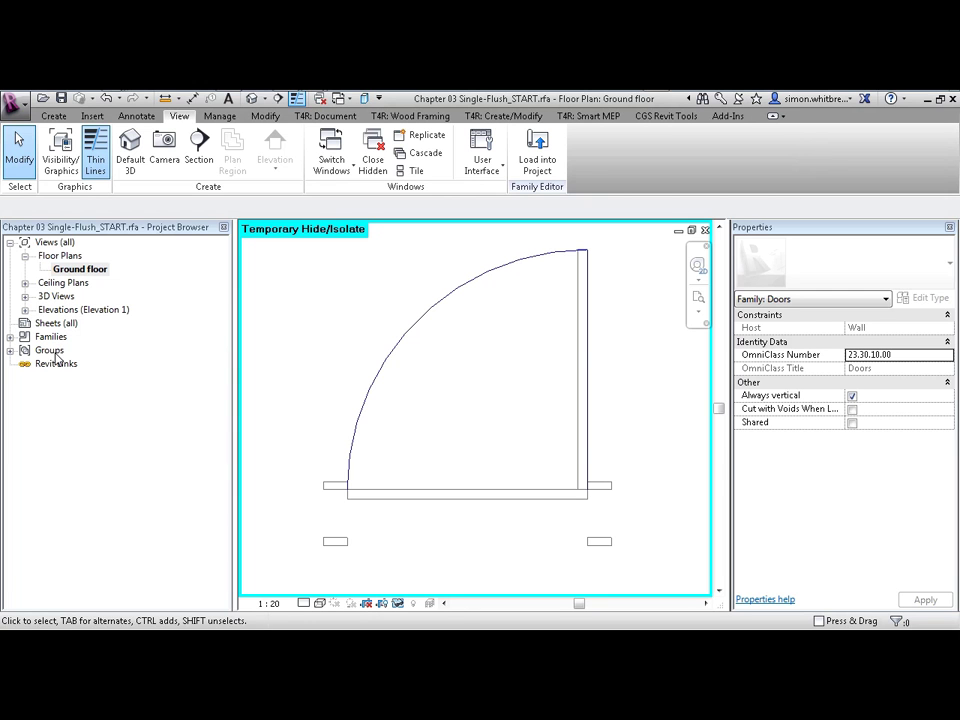
{"action": "left_click", "coordinate": [453, 298]}
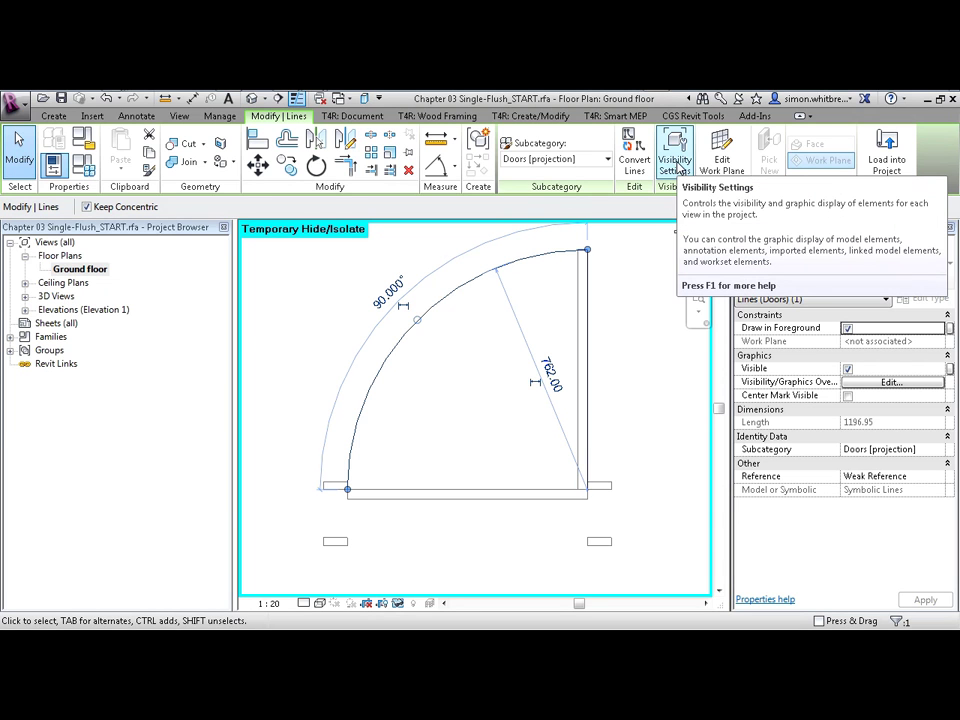
{"action": "left_click", "coordinate": [675, 163]}
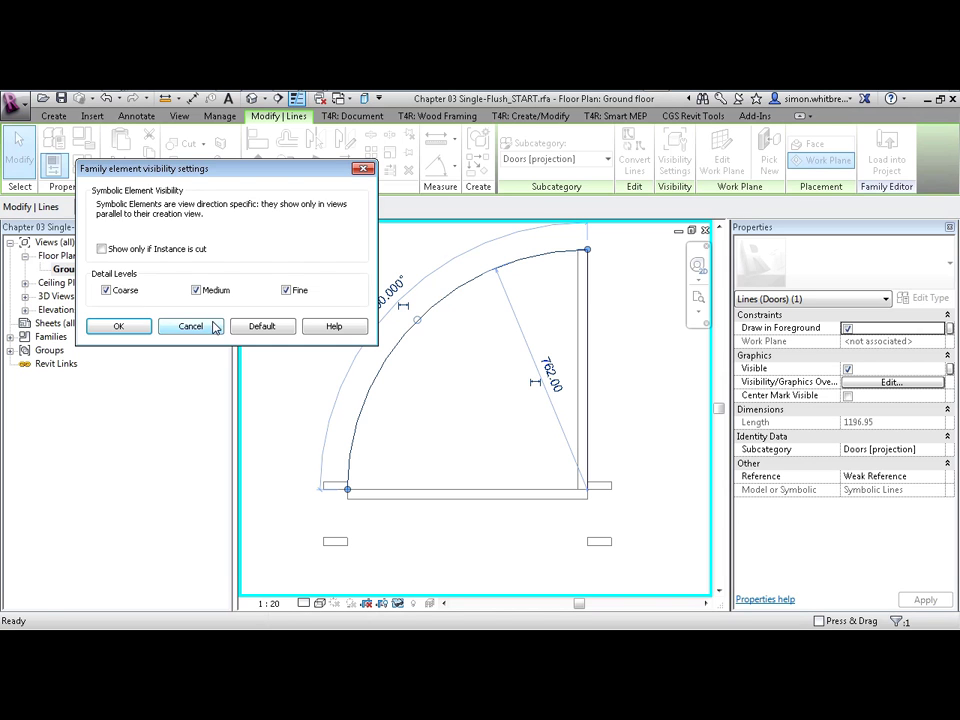
{"action": "left_click", "coordinate": [191, 327]}
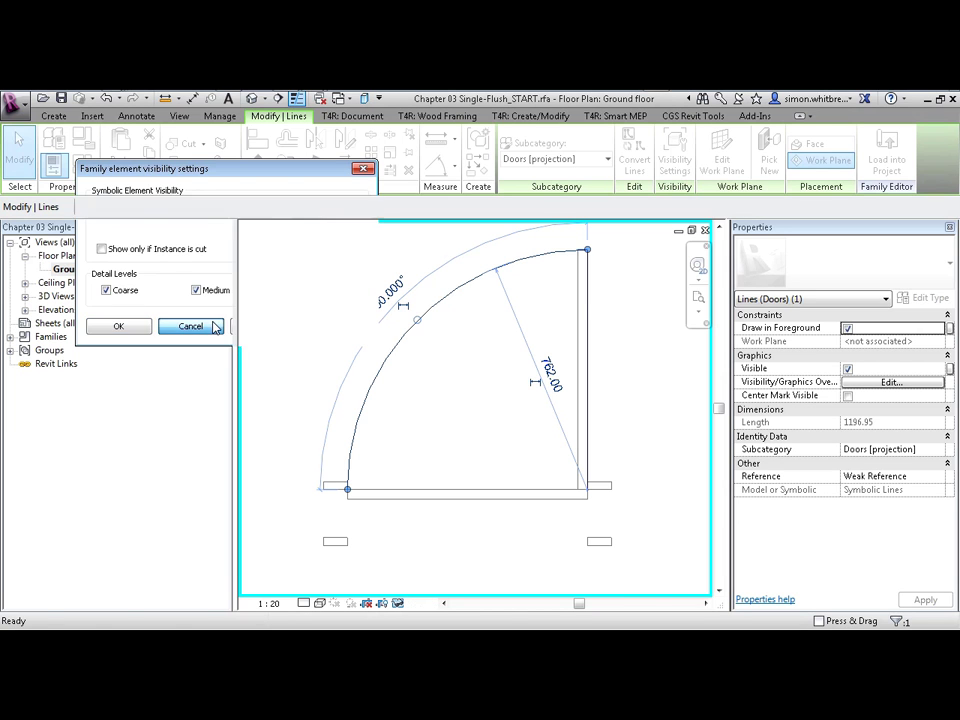
{"action": "left_click", "coordinate": [578, 303]}
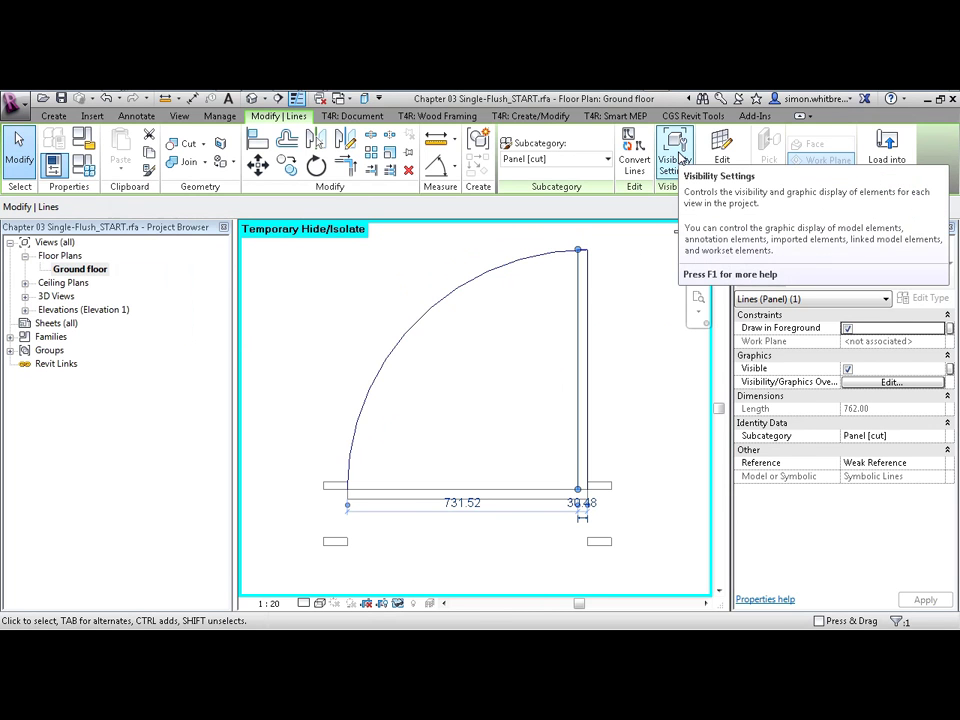
{"action": "left_click", "coordinate": [677, 160]}
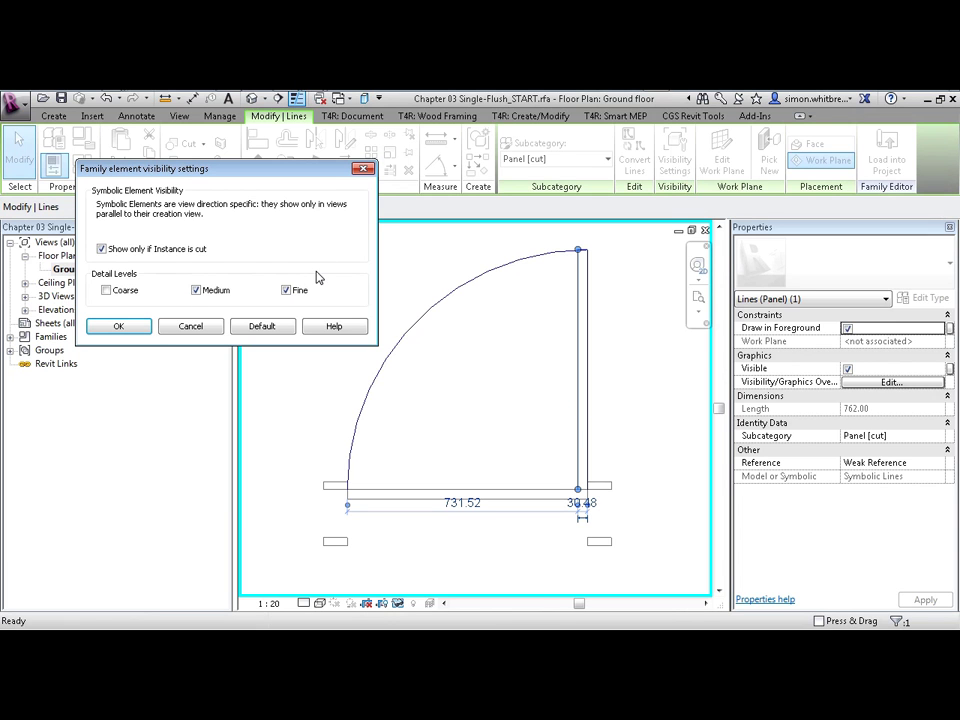
{"action": "left_click", "coordinate": [120, 326]}
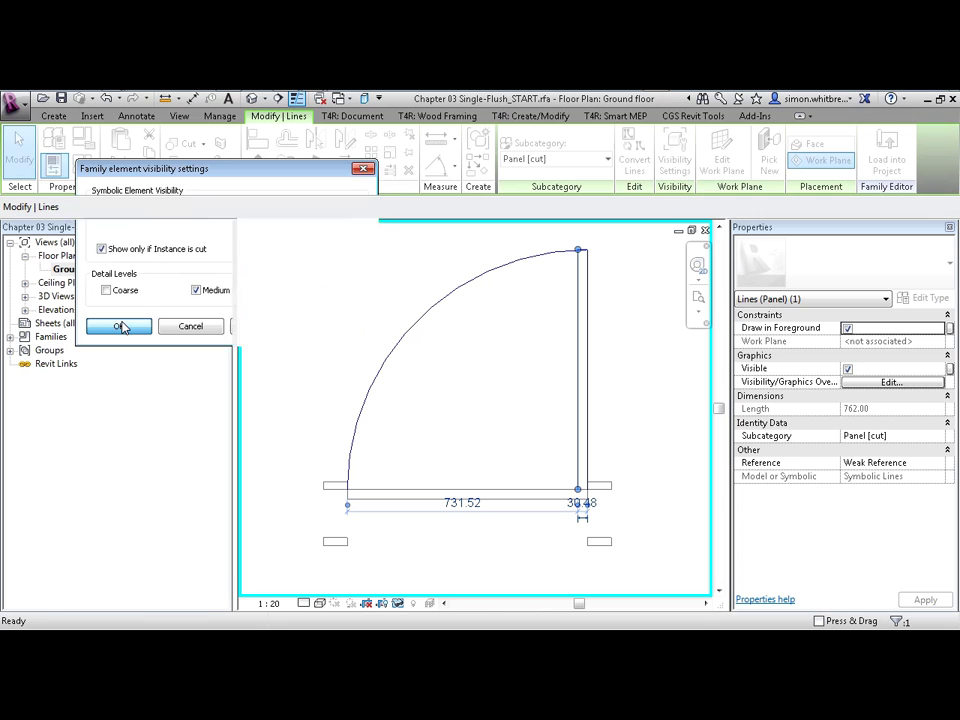
{"action": "left_click", "coordinate": [305, 348]}
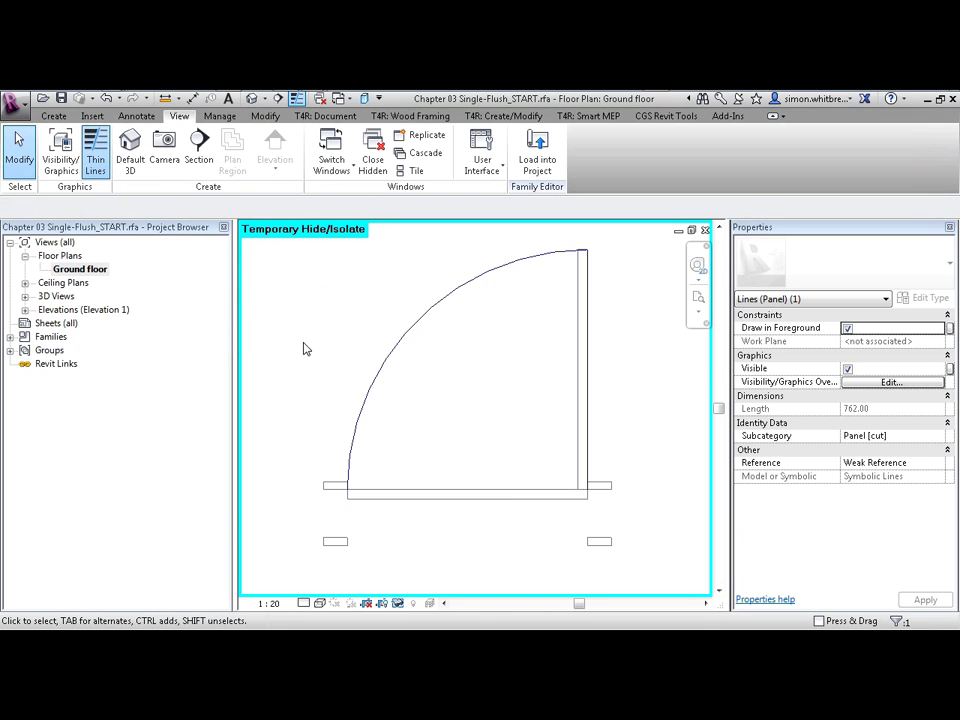